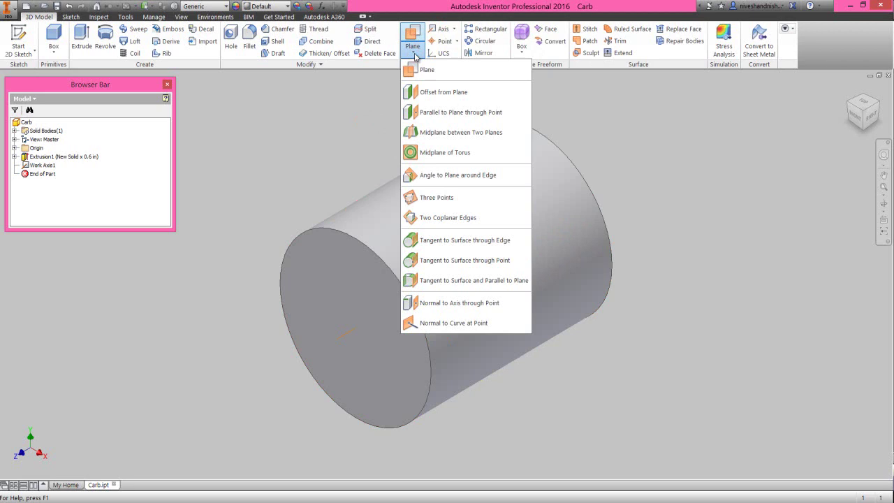
Create a work plane through the cylinder's axis at 90 degrees to the XZ plane, and collapse the expanded browser tree
click(475, 179)
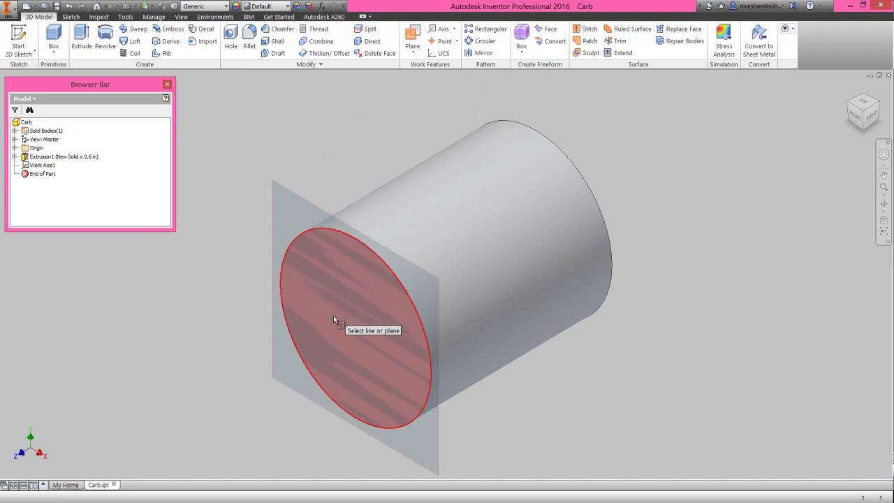
click(342, 339)
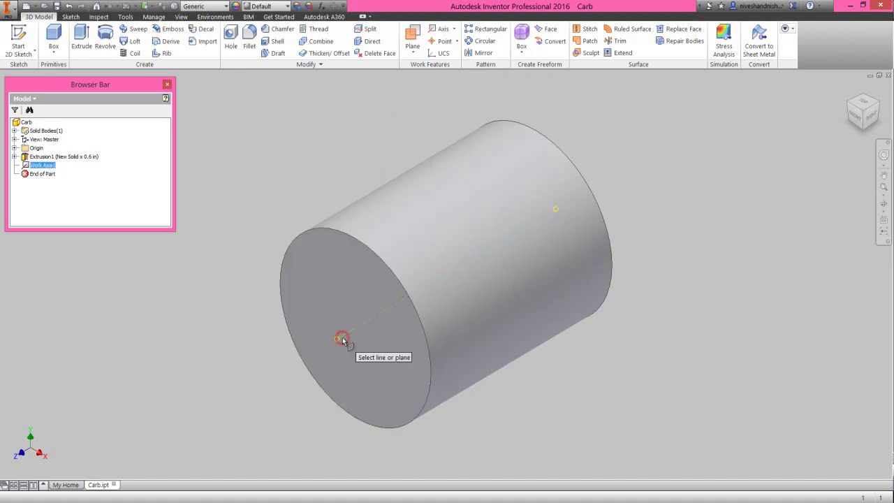
click(14, 148)
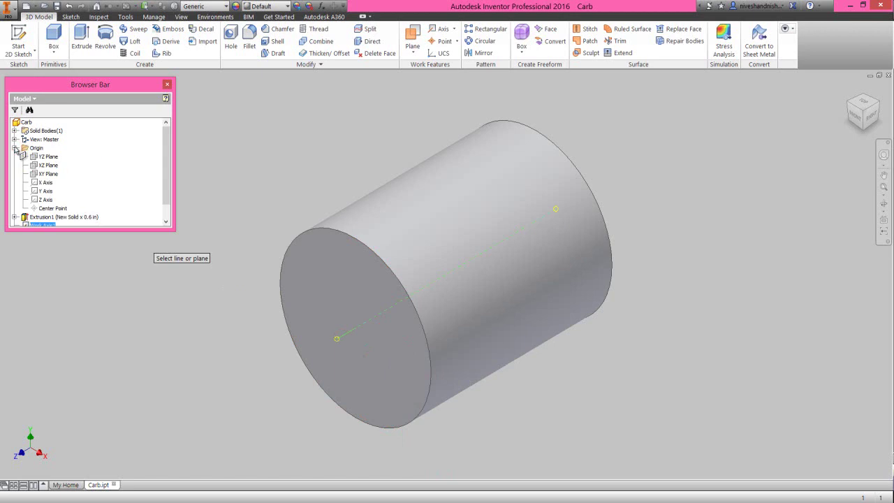
click(48, 166)
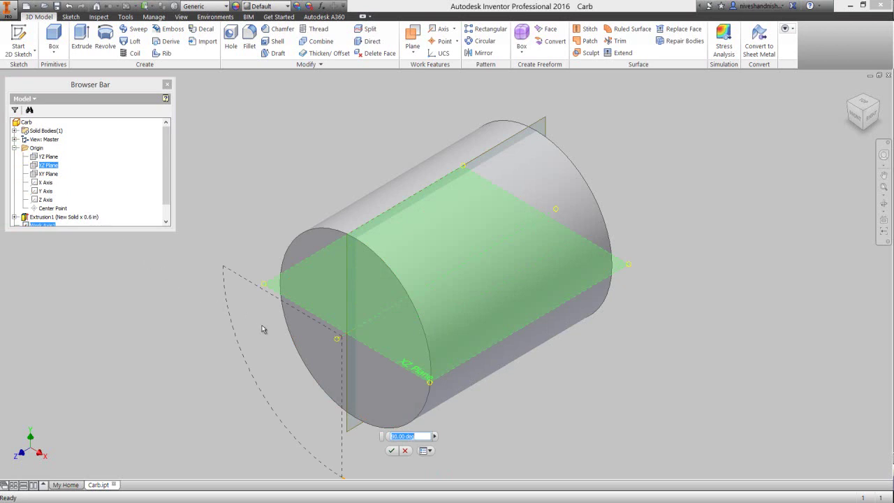
click(391, 452)
click(605, 399)
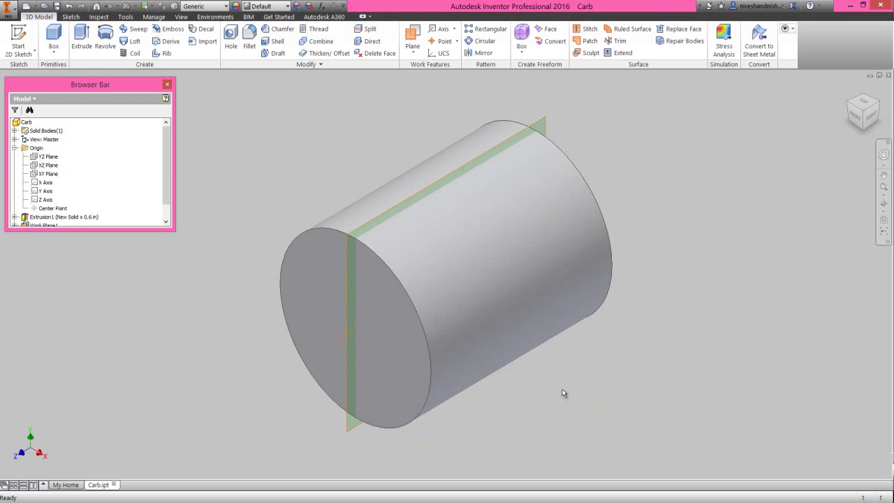
right_click(116, 170)
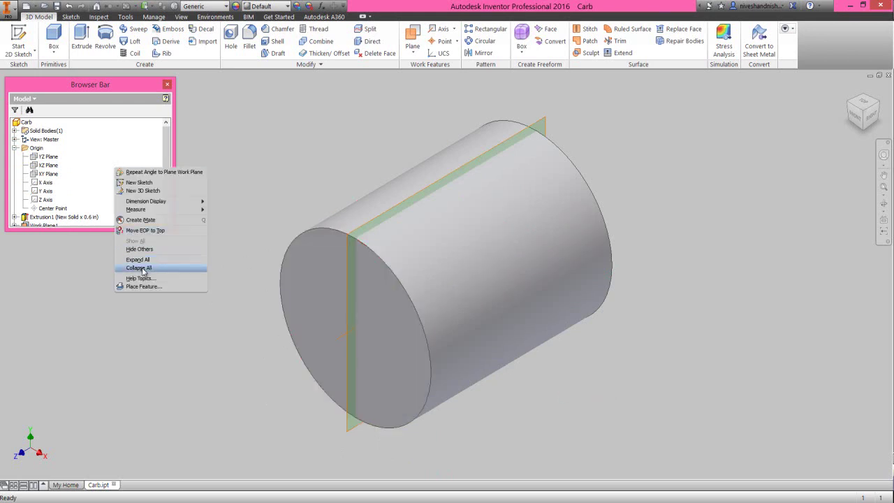
click(142, 268)
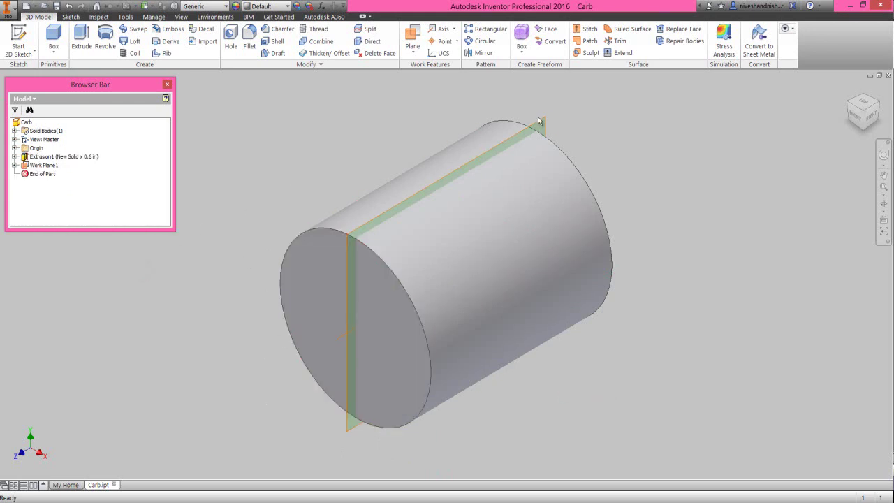
Start a 2D sketch on the new work plane, slicing the graphics at the sketch plane and viewing it from the right side
click(542, 122)
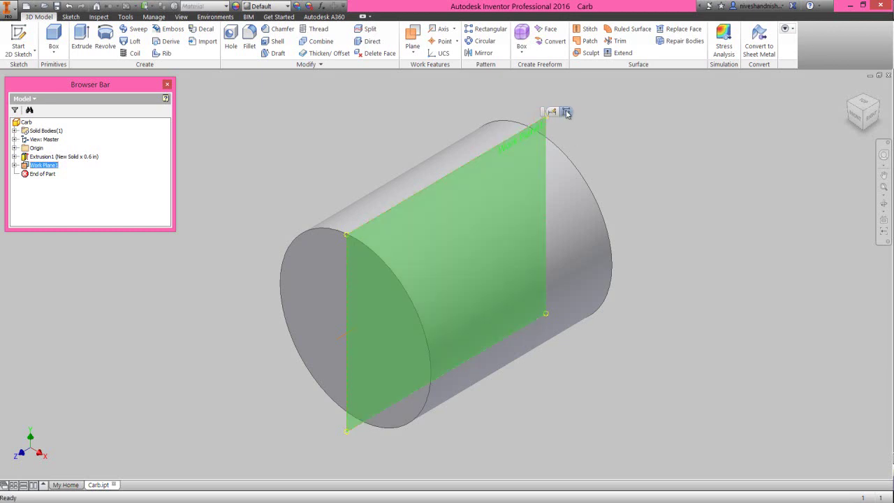
click(566, 113)
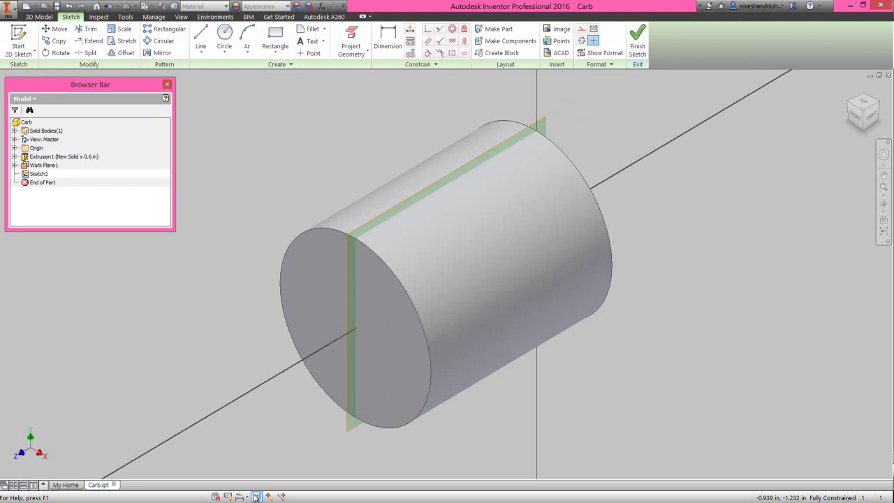
click(257, 496)
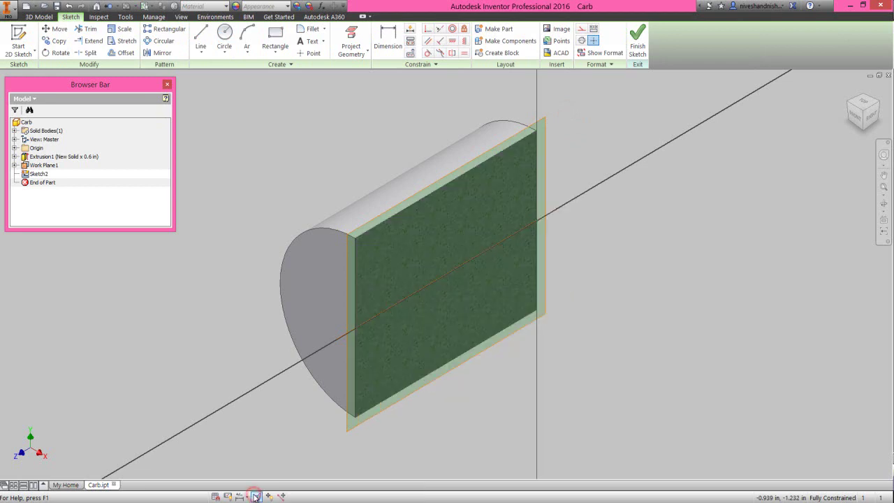
click(871, 114)
click(362, 104)
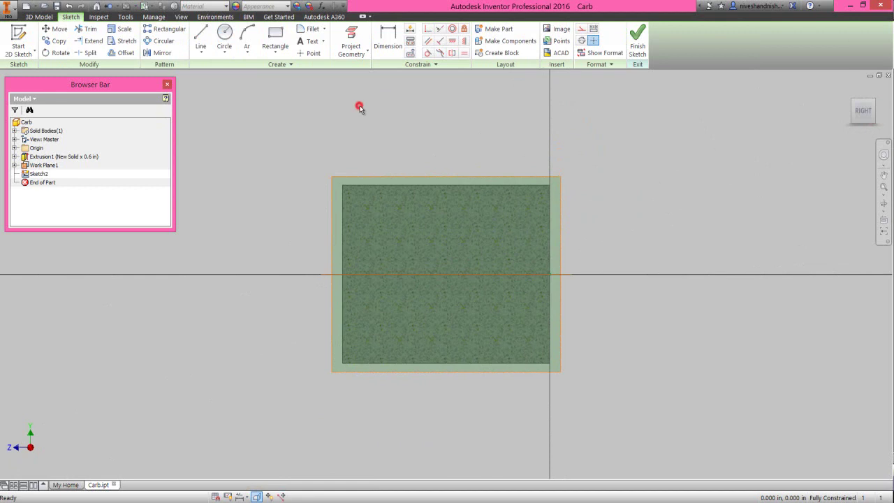
Project the cylinder's work axis into the sketch with Project Geometry
click(358, 40)
click(320, 272)
right_click(303, 129)
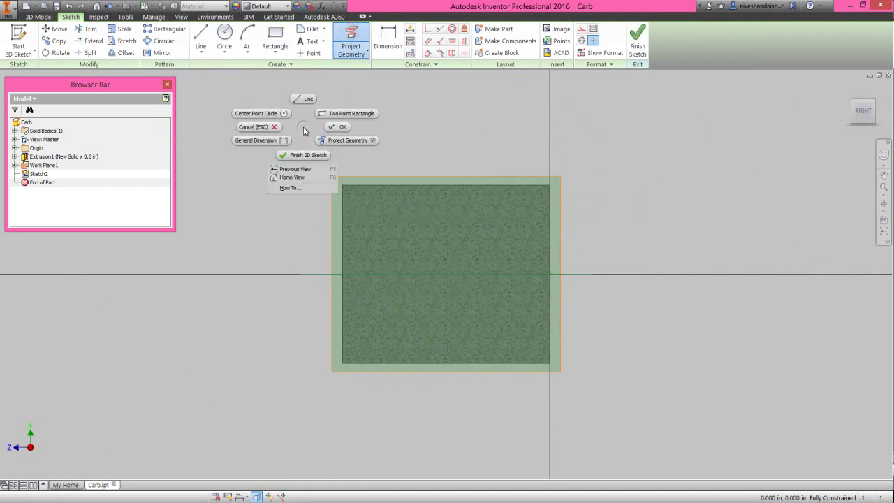
click(272, 126)
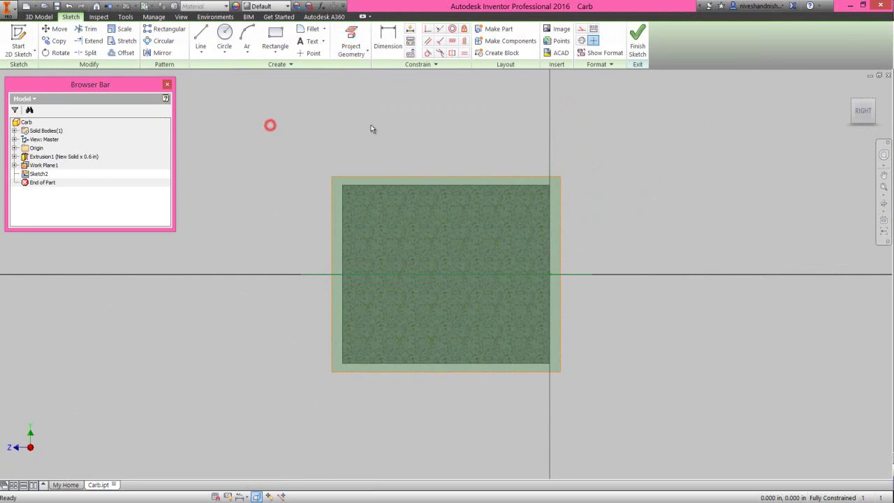
Sketch a circle about 0.43 in in diameter, centred on the projected axis near the middle of the cylinder's length
right_click(652, 139)
click(625, 122)
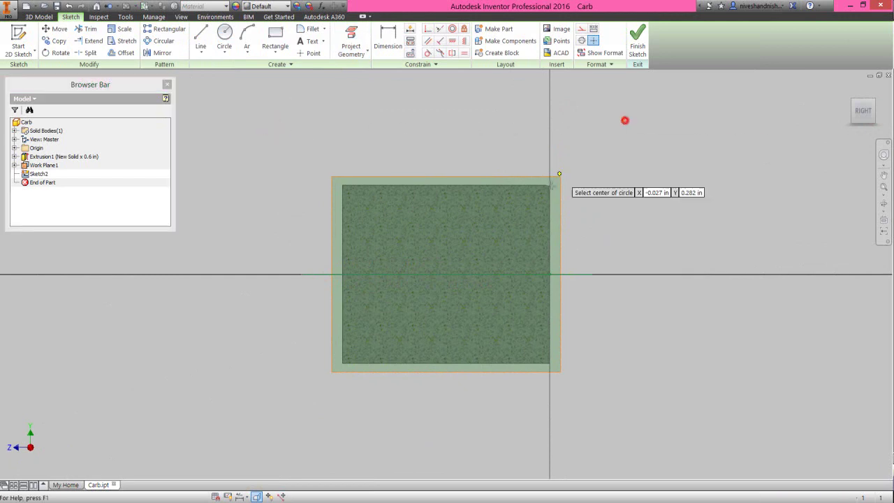
click(445, 273)
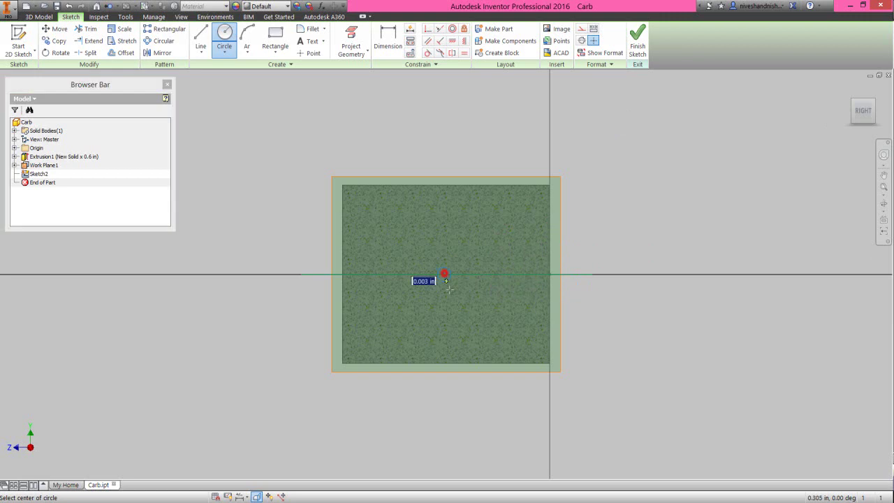
click(471, 343)
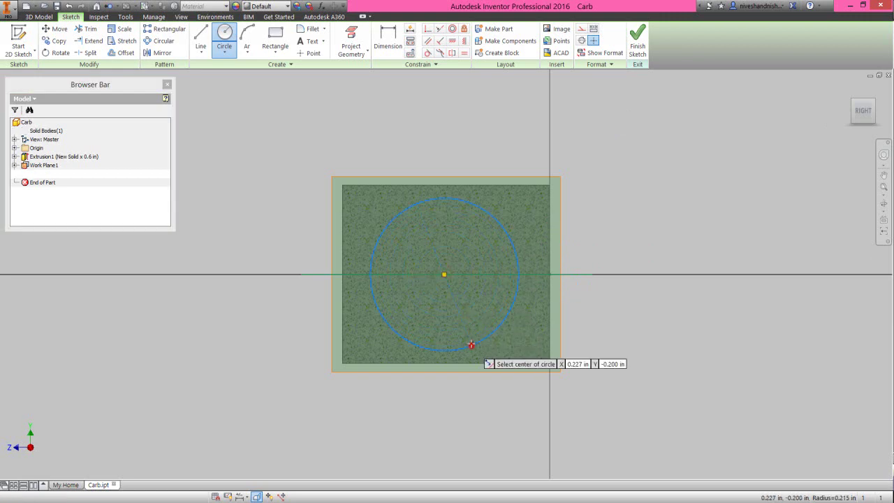
right_click(500, 148)
click(534, 149)
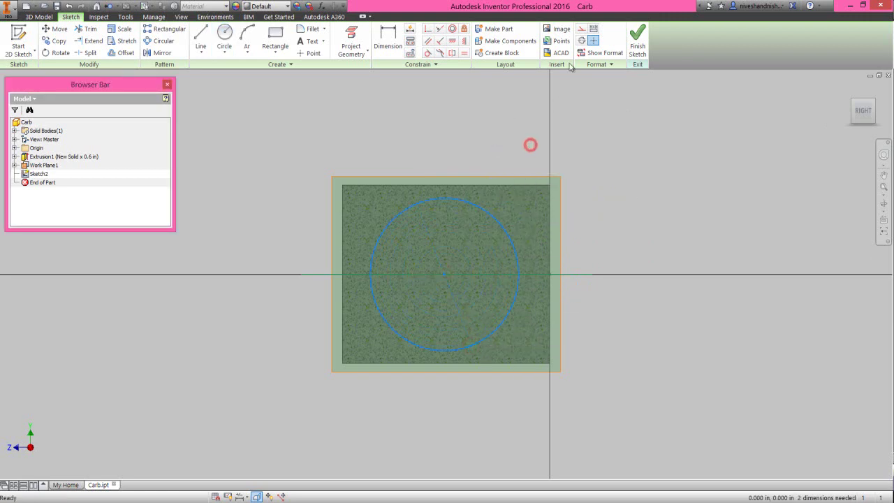
Switch on construction geometry and project the cylinder's cut edges into the sketch
click(582, 29)
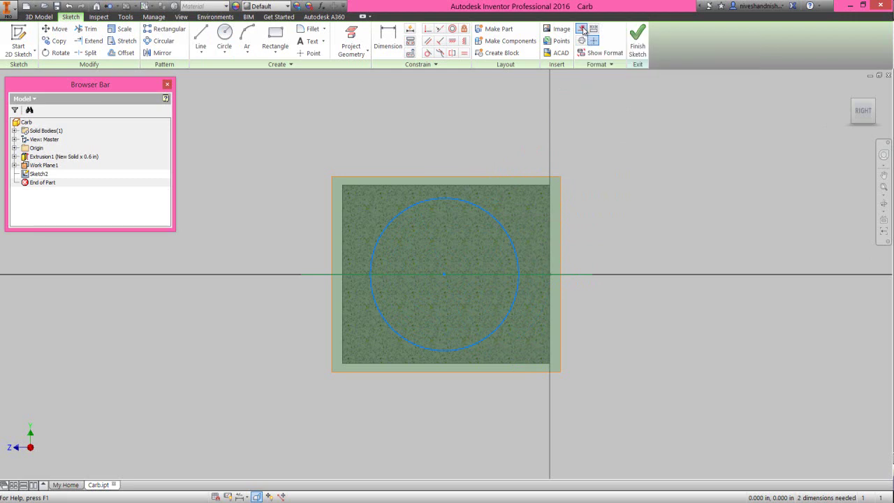
click(351, 51)
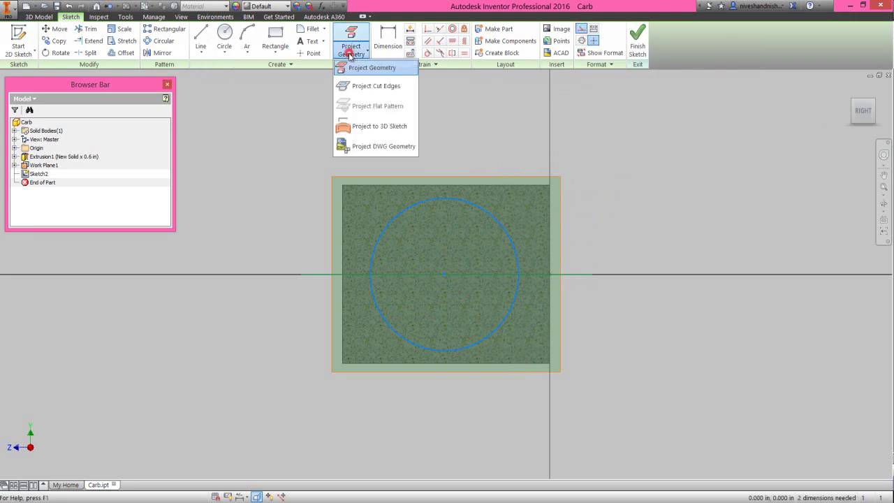
click(361, 87)
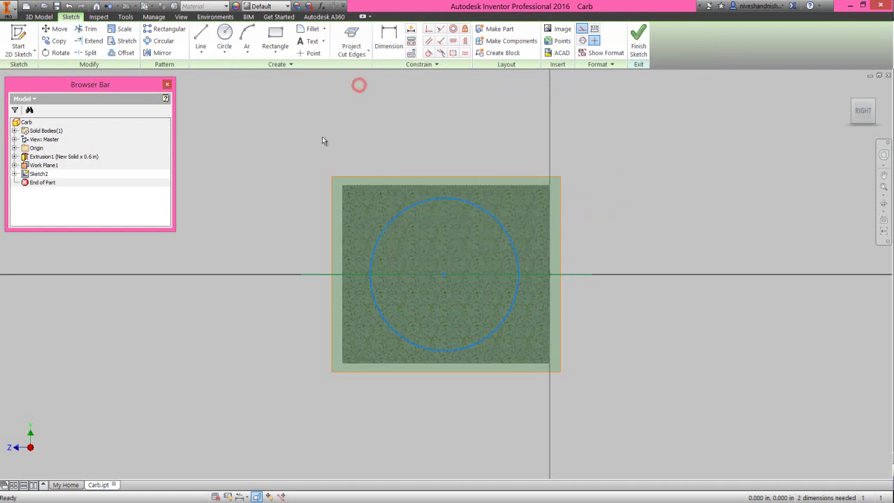
Make the circle tangent to the upper projected edge of the cylinder
click(428, 53)
click(479, 208)
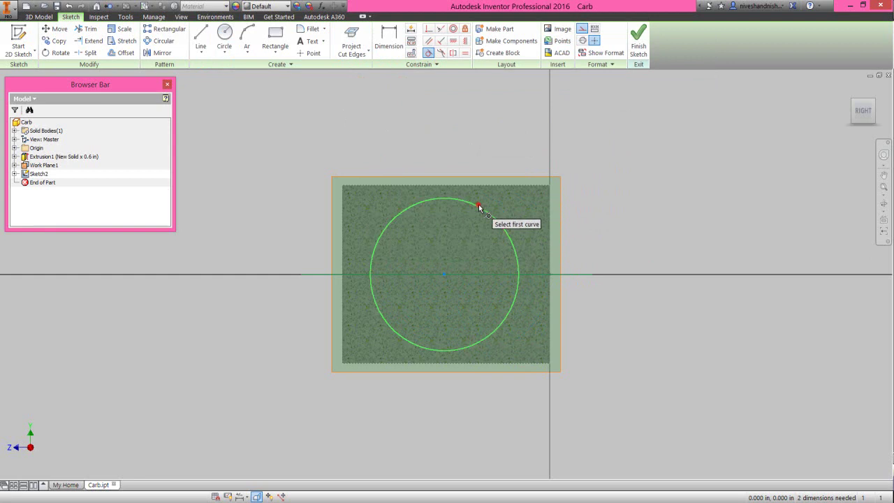
click(481, 187)
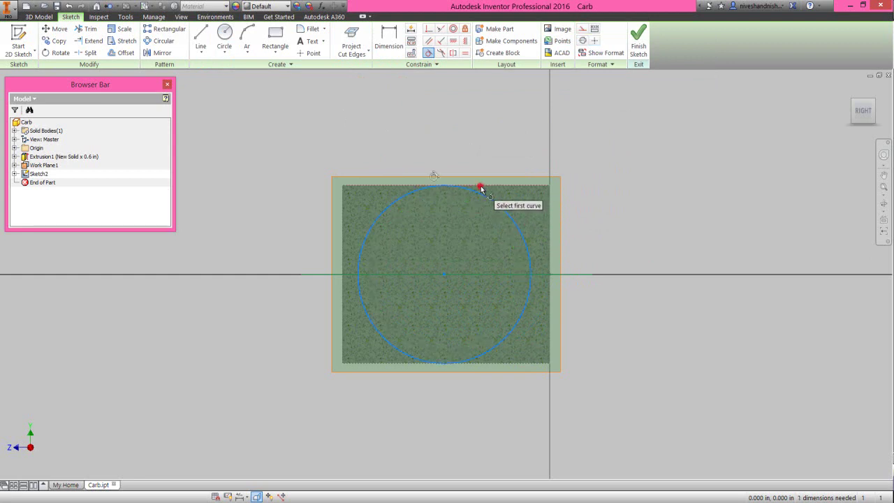
right_click(477, 135)
click(496, 131)
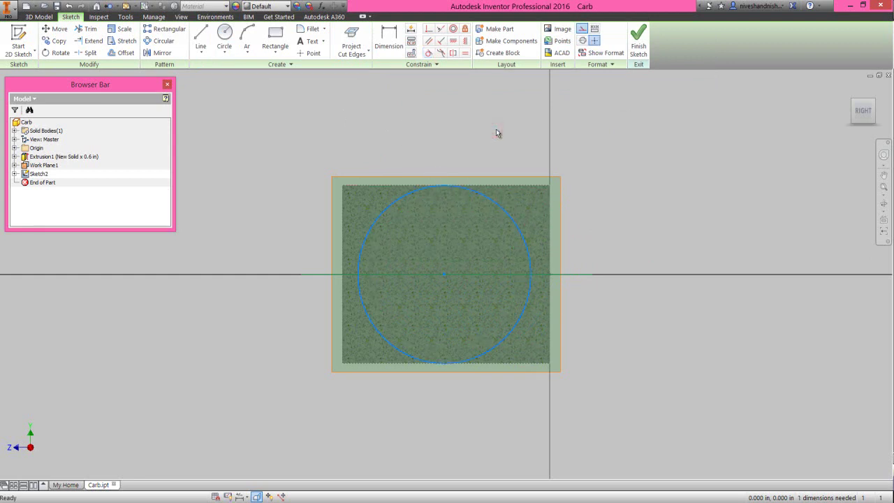
click(503, 153)
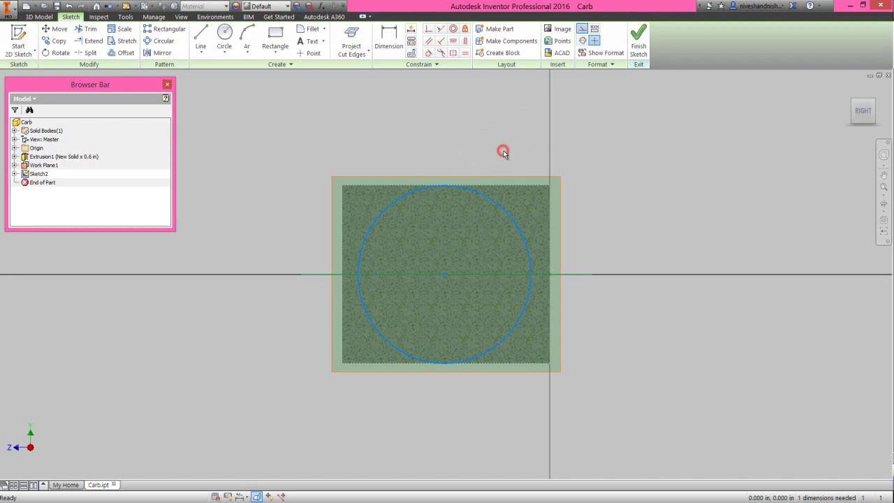
Place a point where the circle meets the axis near the cylinder's front end, and dimension it 0.05 in from that end edge
click(310, 53)
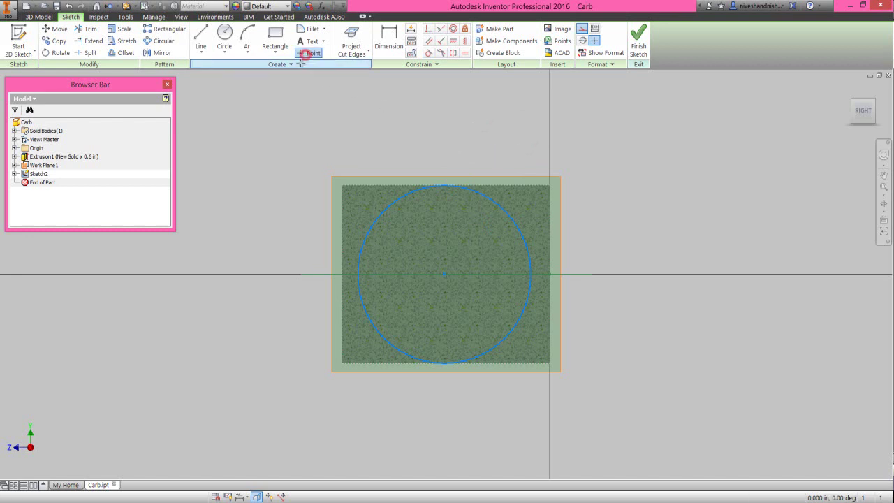
click(357, 274)
right_click(395, 135)
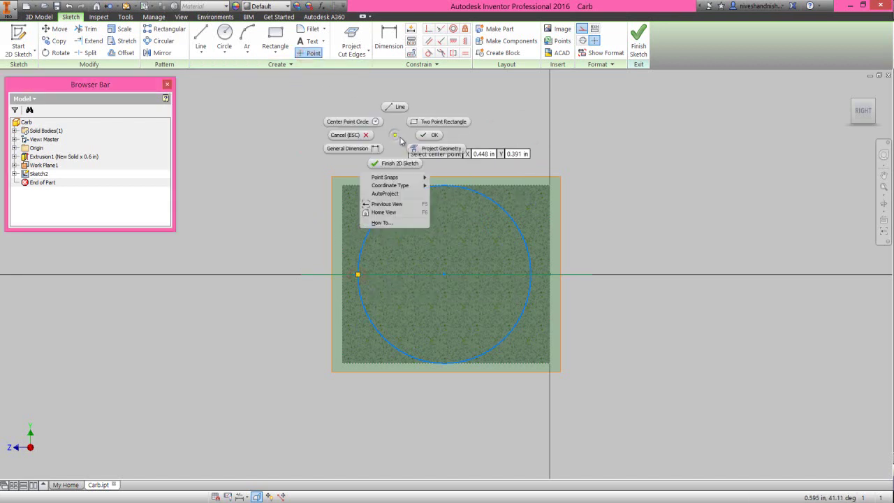
click(370, 146)
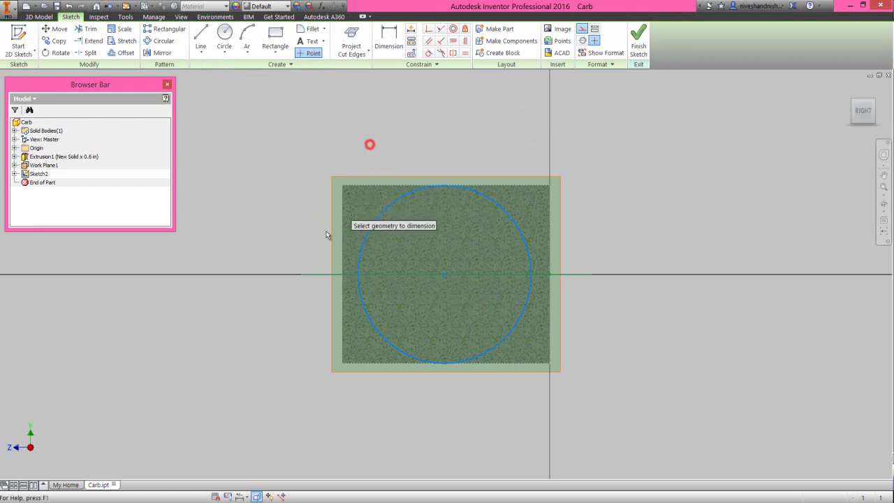
click(356, 273)
click(353, 163)
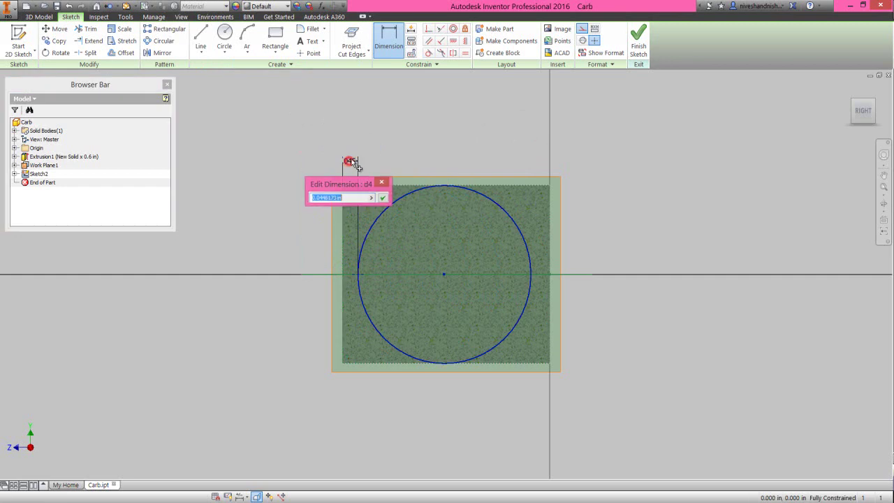
text(.05)
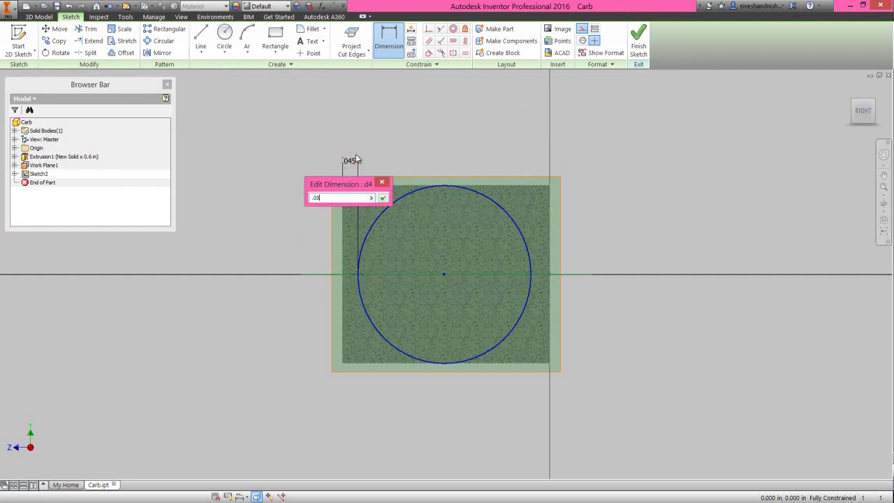
key(Return)
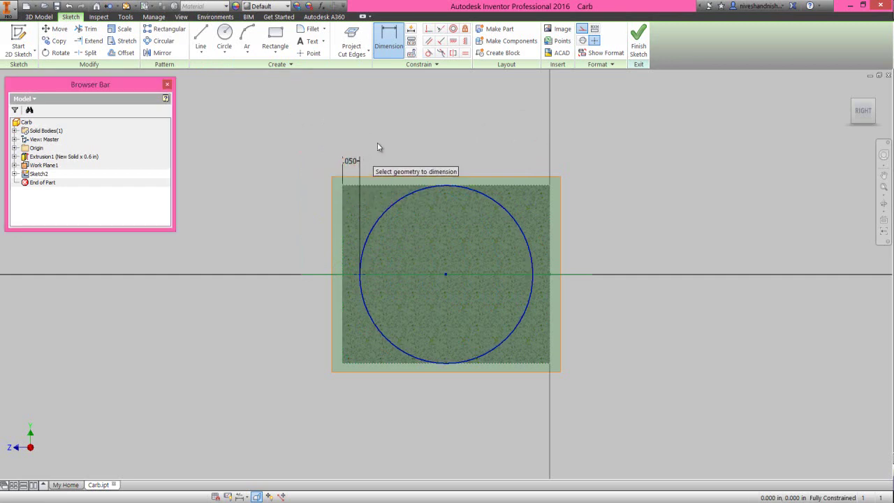
Finish the sketch, return to the isometric view, and hide the work plane
click(638, 45)
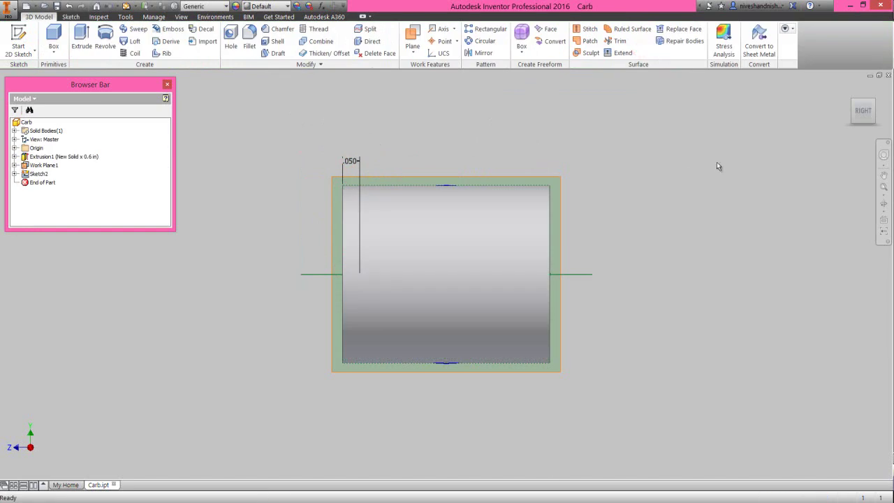
click(849, 92)
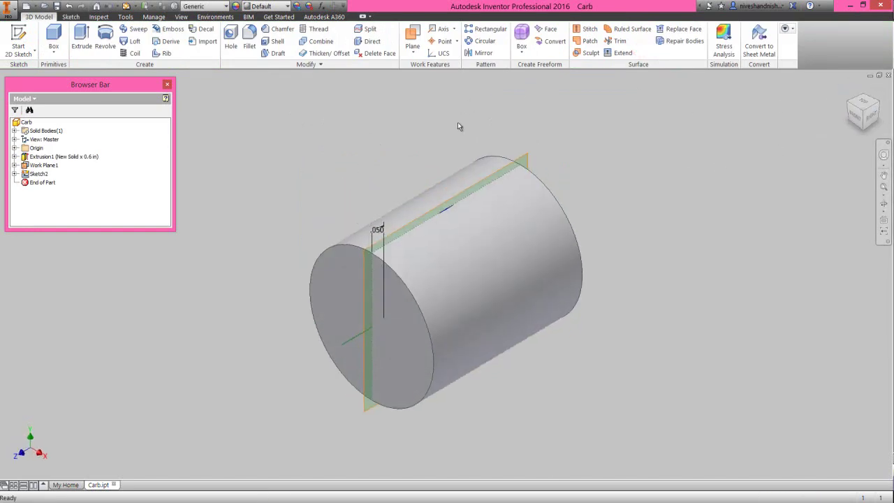
click(527, 154)
right_click(527, 153)
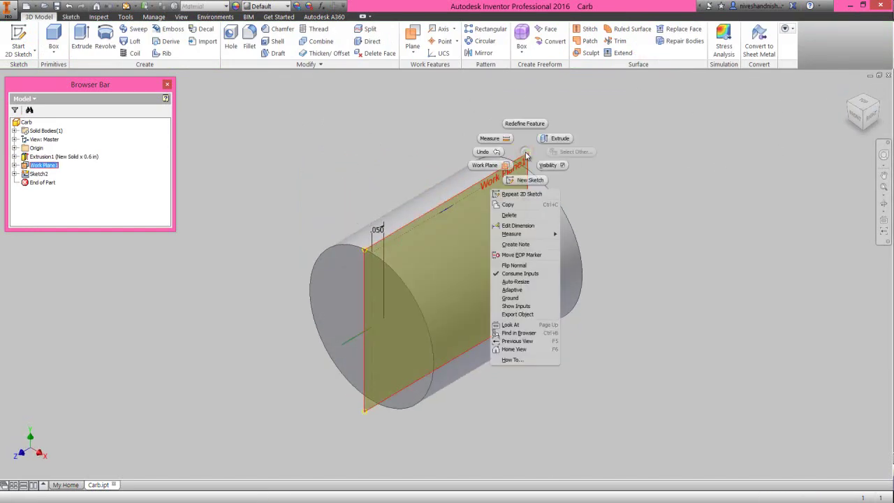
click(551, 166)
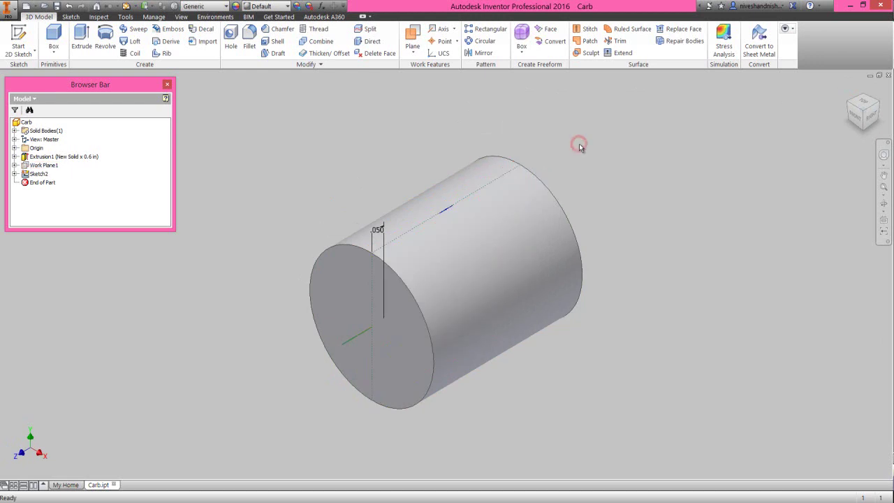
click(551, 150)
Extrude the sketched circle 0.75 in symmetrically about the work plane, joined to the base cylinder
click(81, 38)
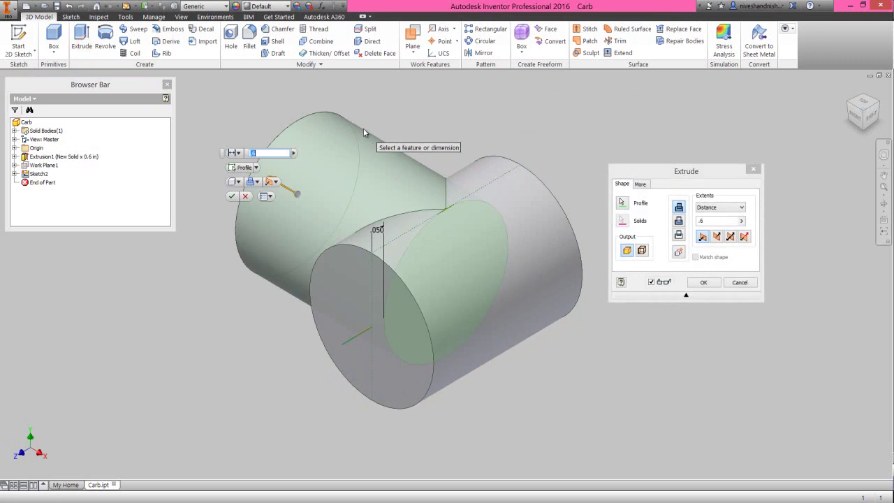
click(679, 173)
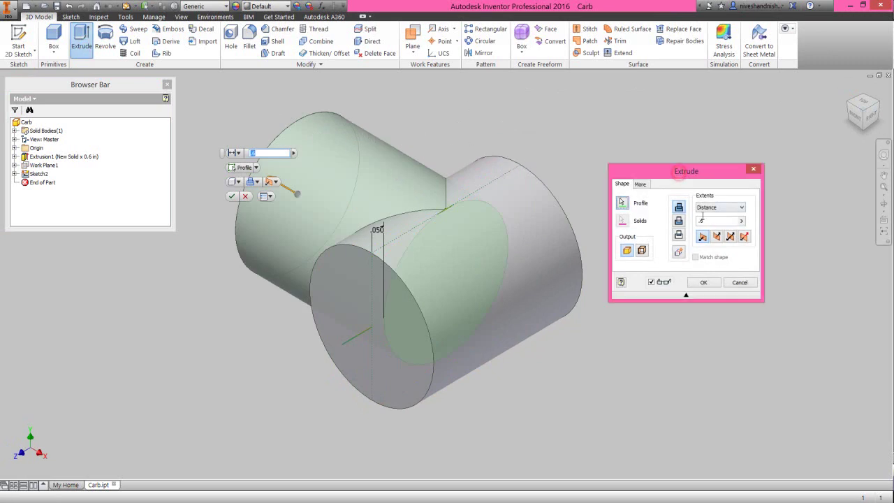
click(730, 238)
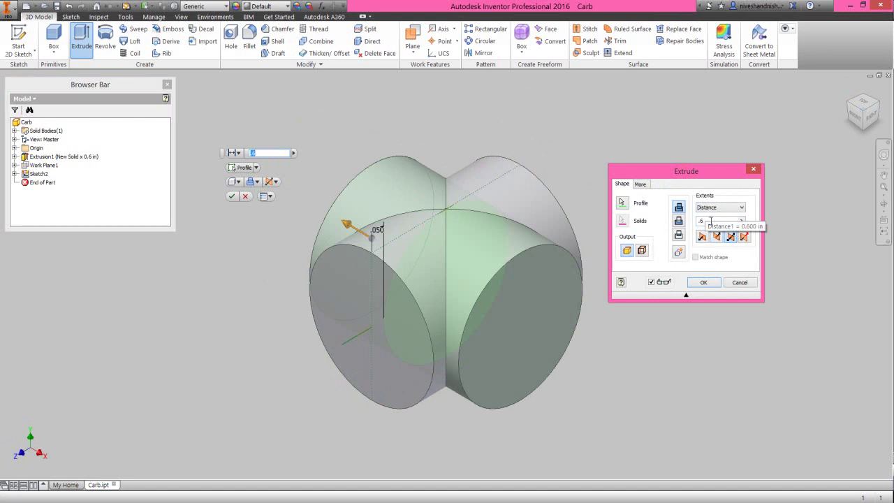
double_click(711, 221)
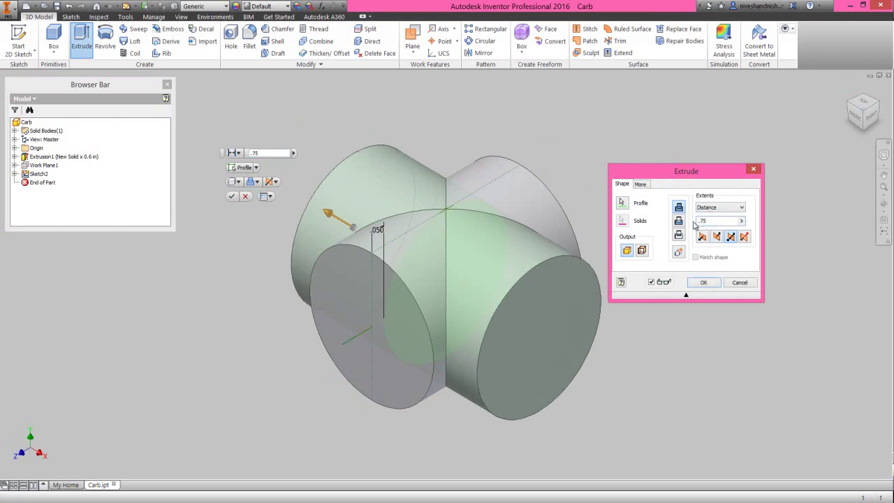
click(714, 286)
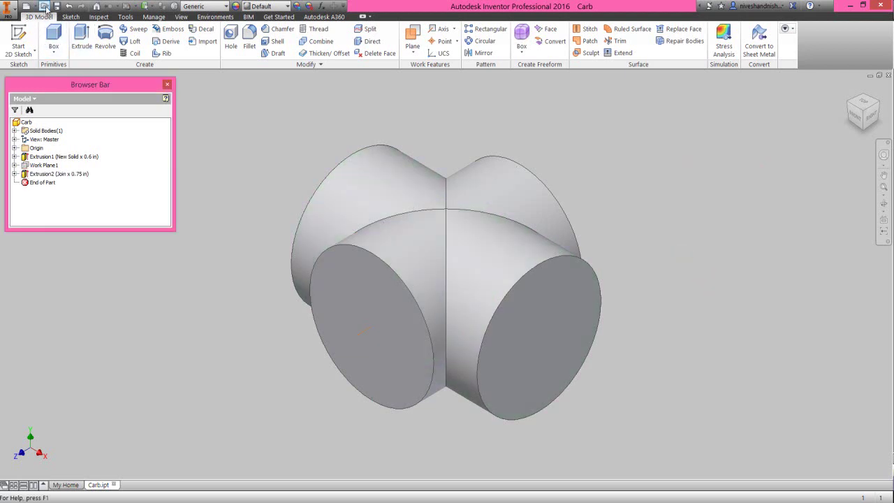
click(600, 169)
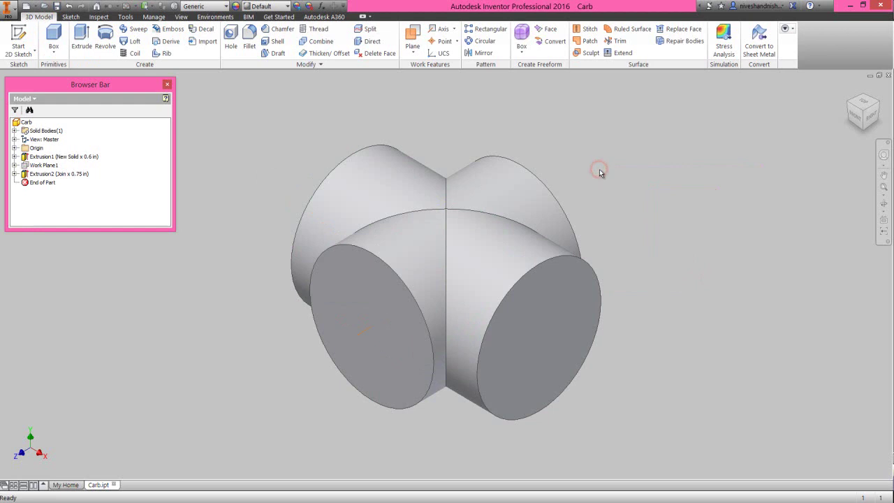
click(576, 165)
Start a sketch on the base cylinder's front end face and project its circular edge
click(364, 303)
click(403, 296)
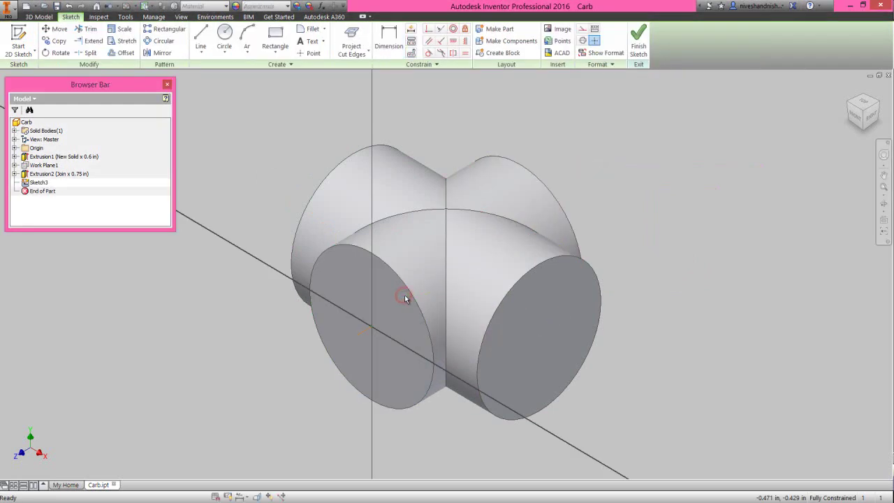
right_click(693, 135)
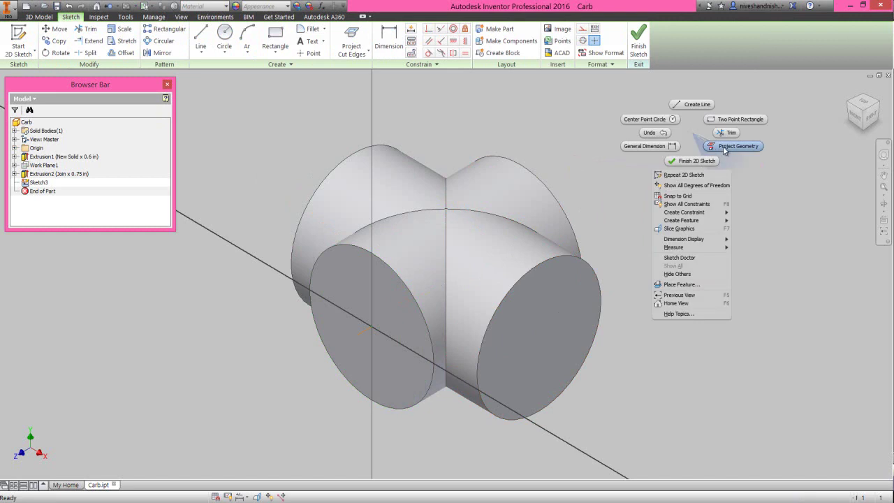
click(723, 147)
click(391, 269)
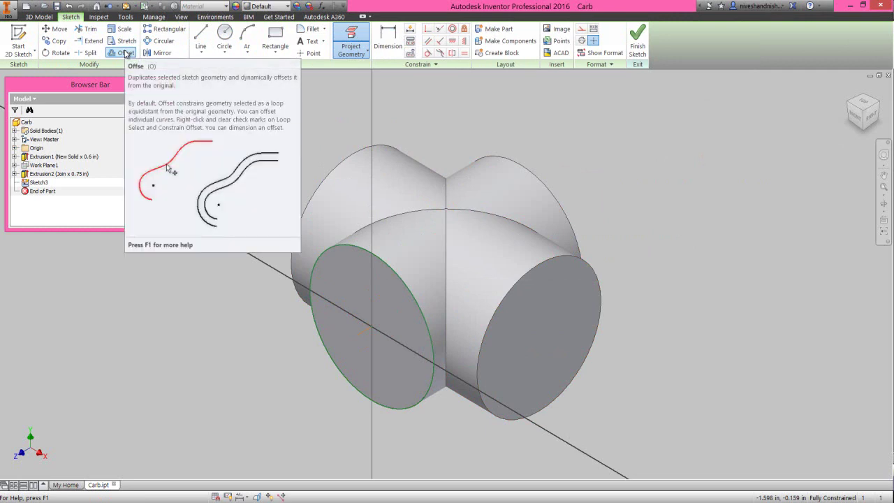
Offset the projected circle inward and dimension the gap between the two circles as 0.025 in
click(126, 53)
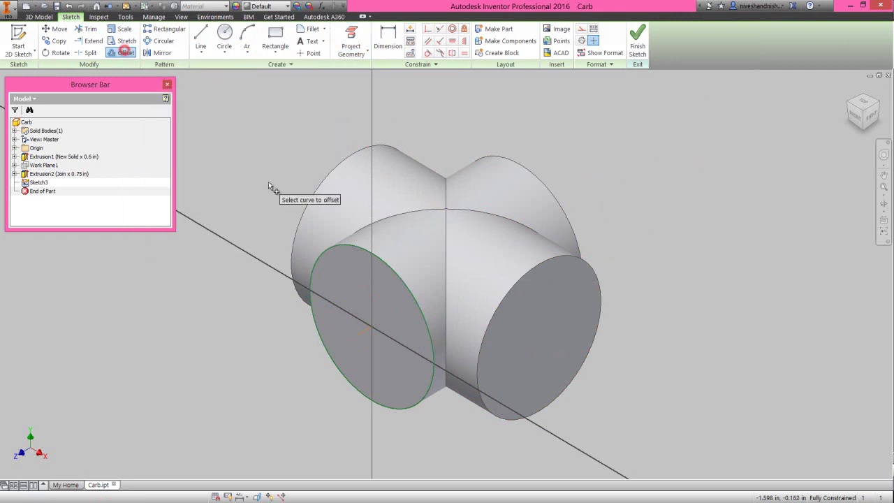
click(342, 252)
click(345, 260)
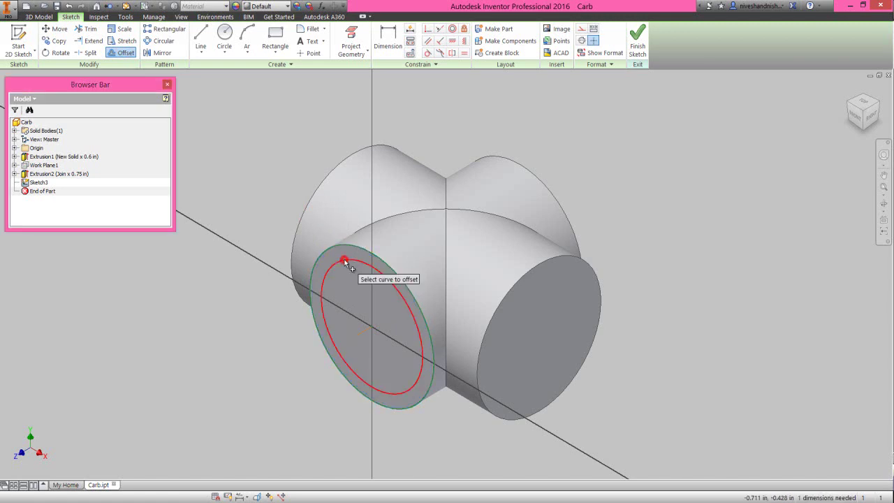
right_click(342, 259)
click(324, 273)
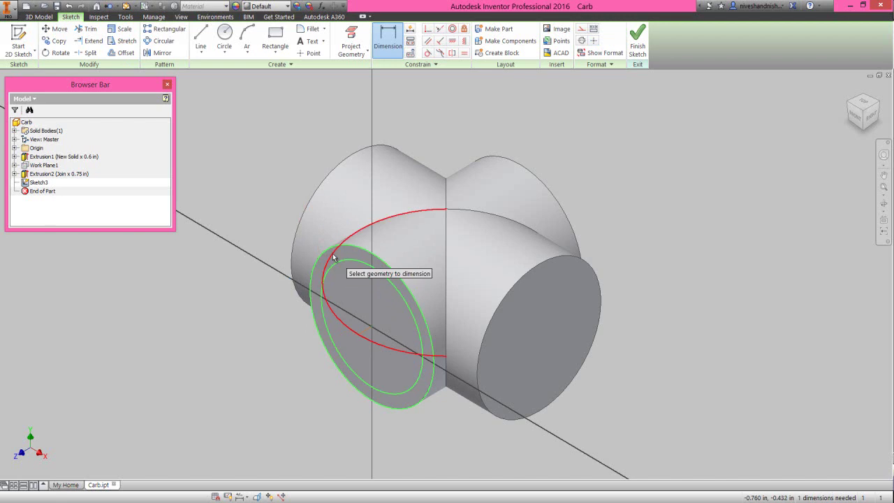
click(341, 257)
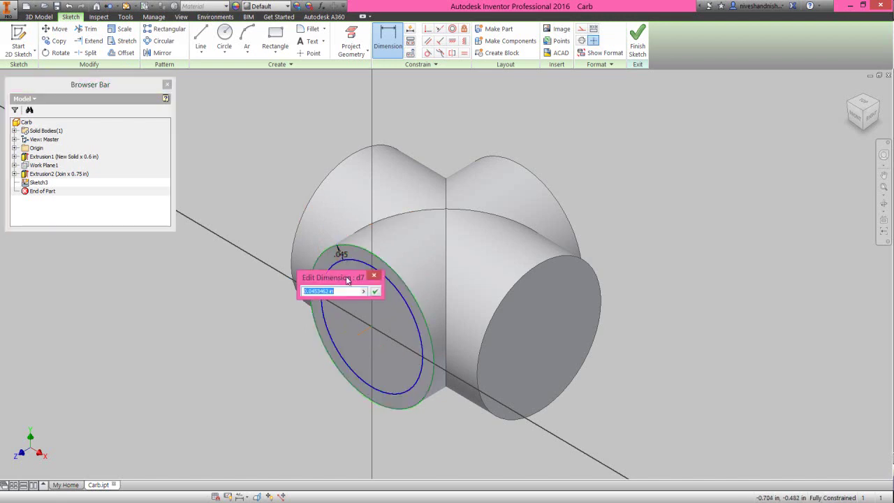
key(Return)
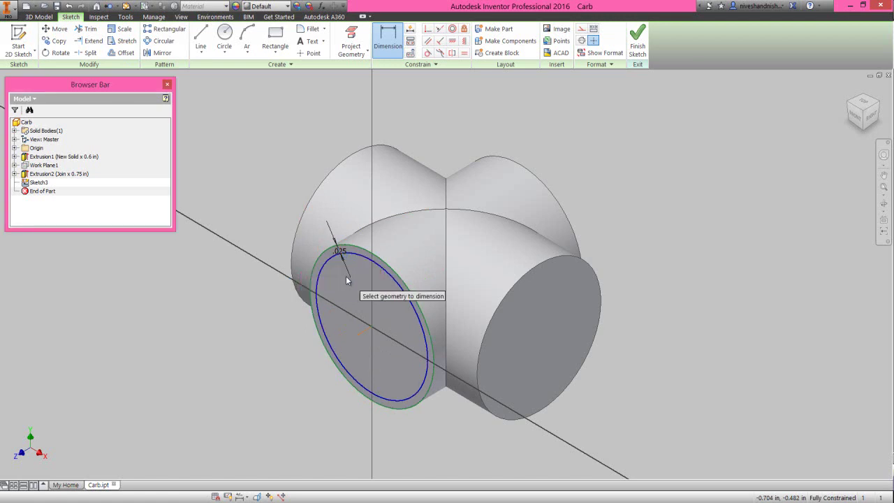
right_click(643, 137)
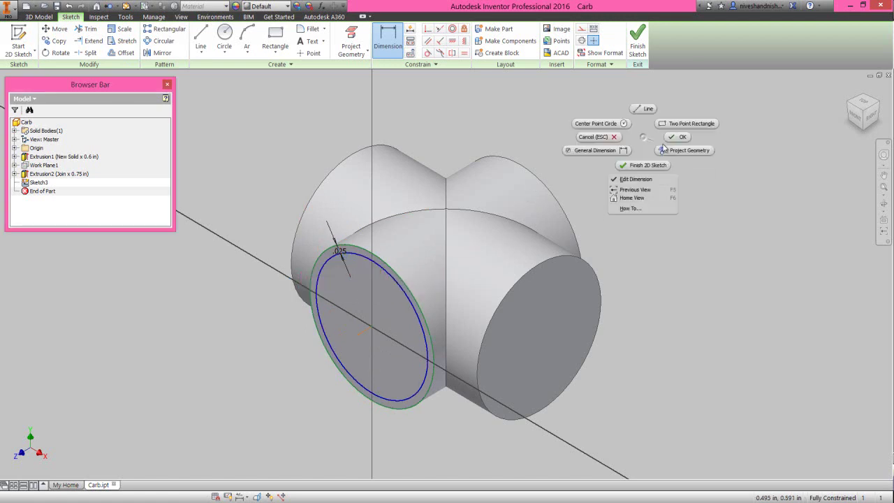
click(677, 137)
Finish the sketch and extrude the inner circle 0.0825 in outward from the front face, joined to the body
click(637, 42)
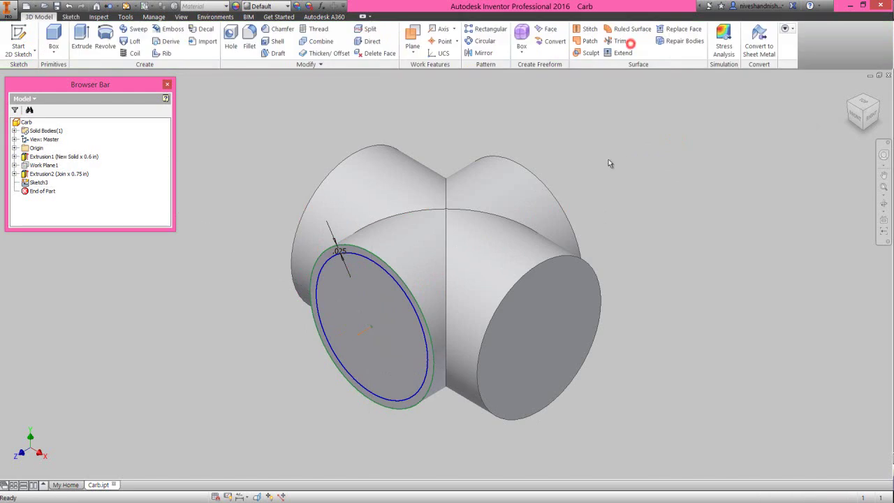
click(612, 188)
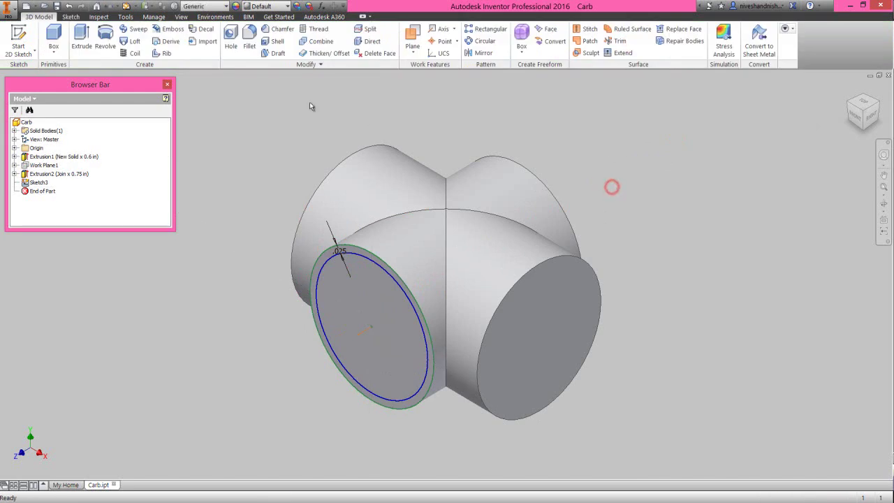
click(80, 40)
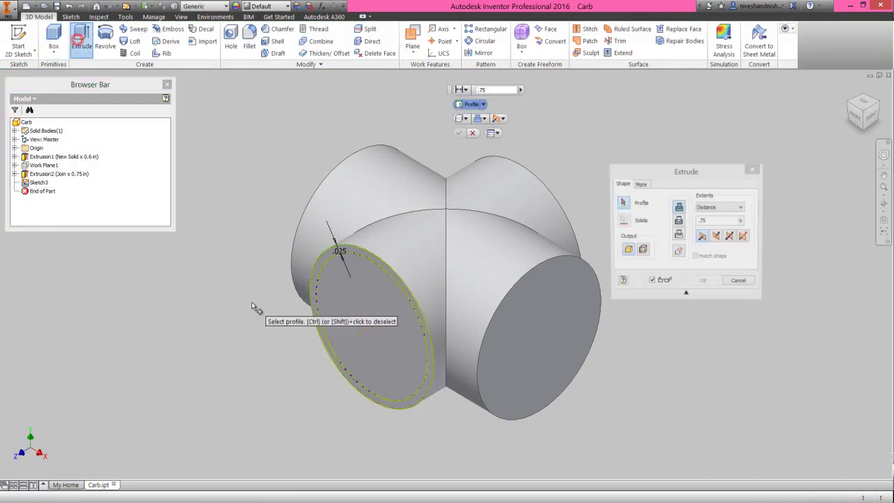
click(342, 299)
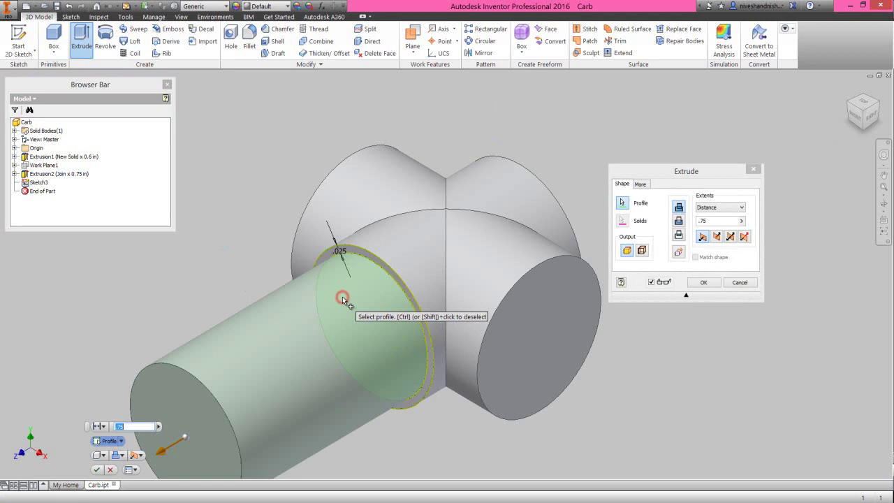
double_click(707, 222)
text(.082)
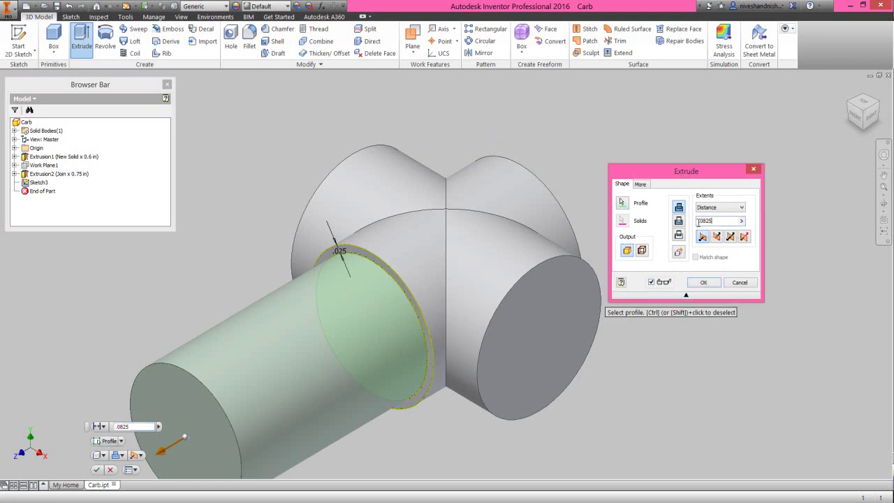
click(703, 283)
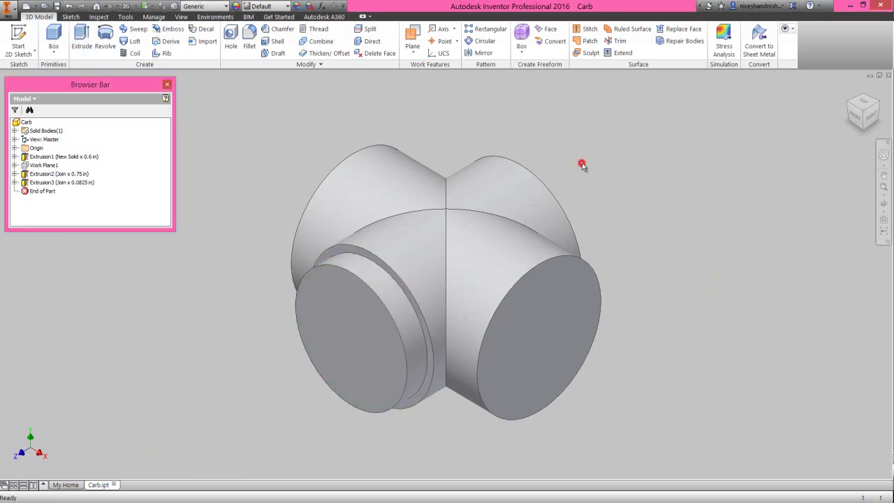
Sketch on the front face of the stepped boss, projecting the base cylinder's larger circular edge, and finish the sketch
click(80, 43)
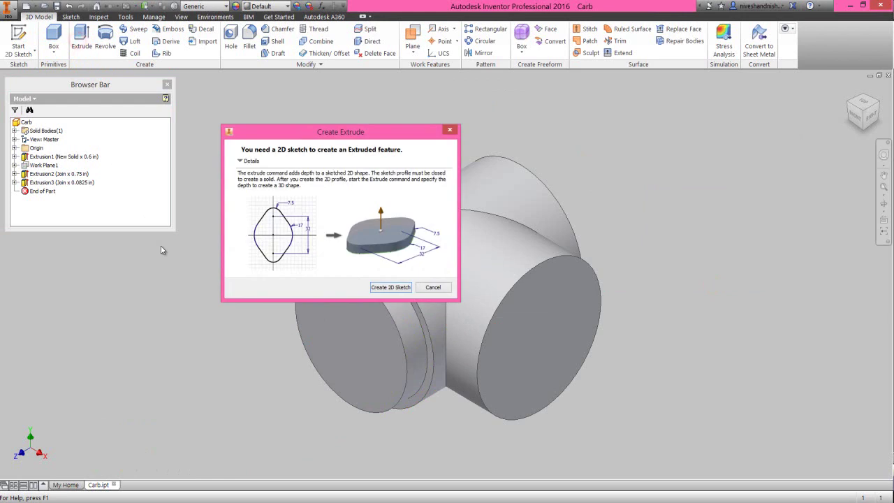
click(406, 288)
click(335, 325)
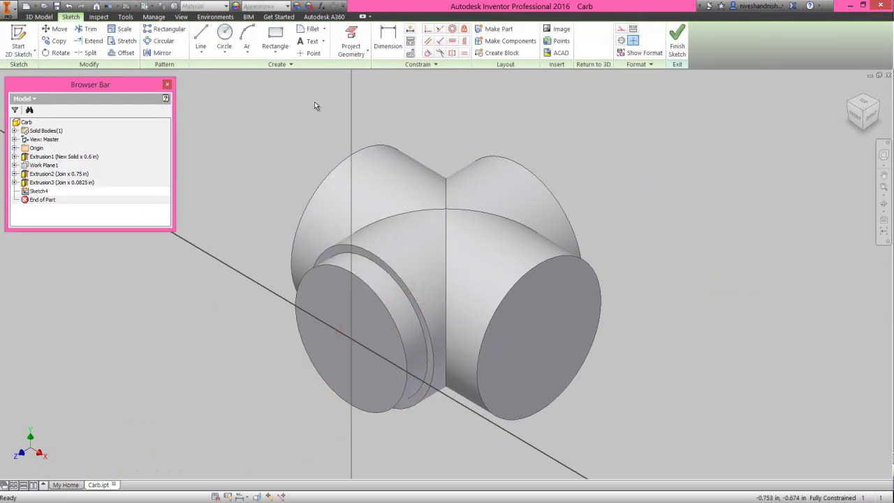
click(352, 45)
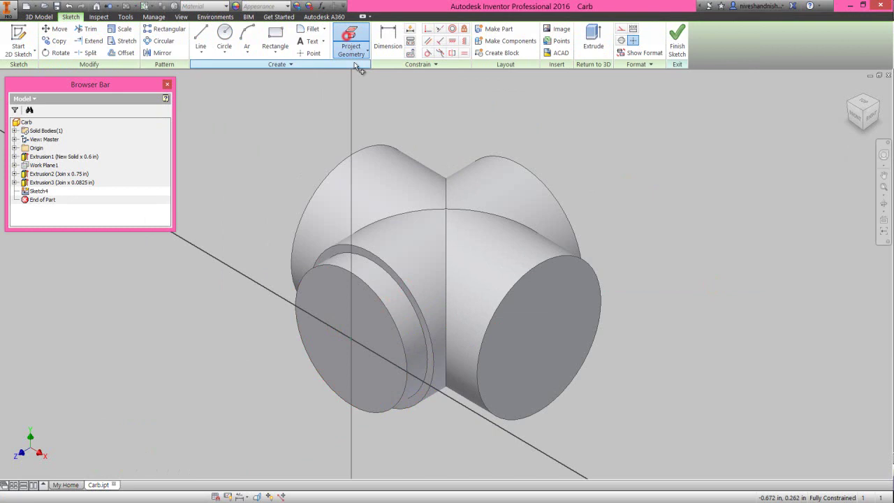
click(383, 263)
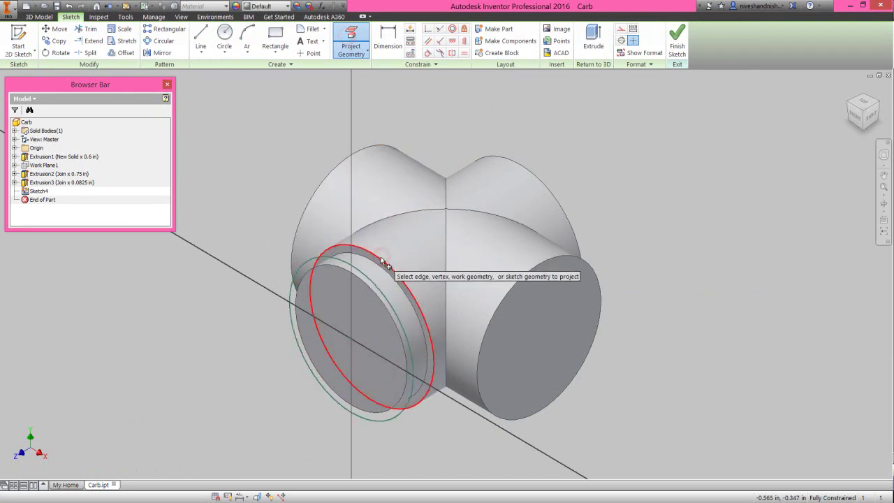
click(677, 42)
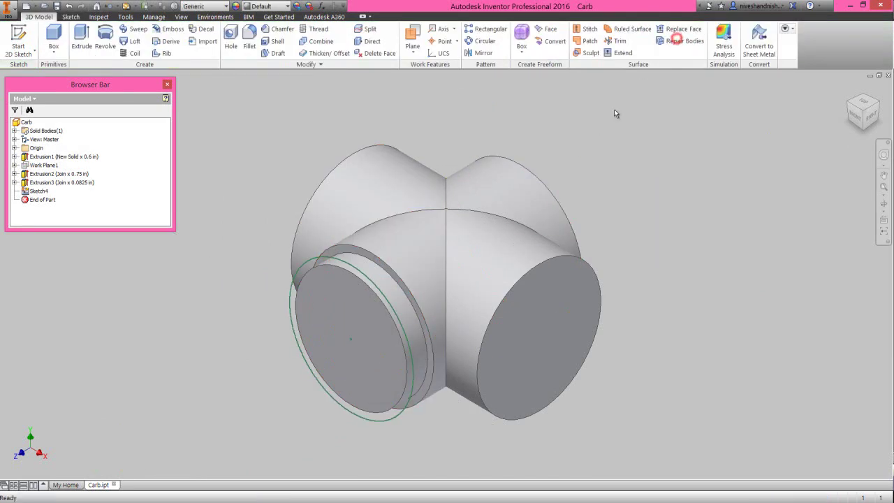
Extrude the projected larger circle 0.125 in outward as a joined flange, leaving a groove behind it
click(81, 38)
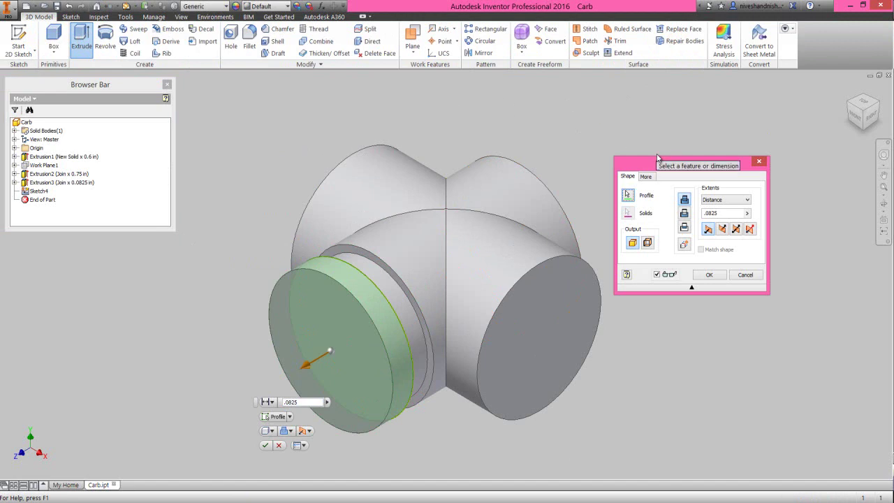
drag(724, 214, 698, 220)
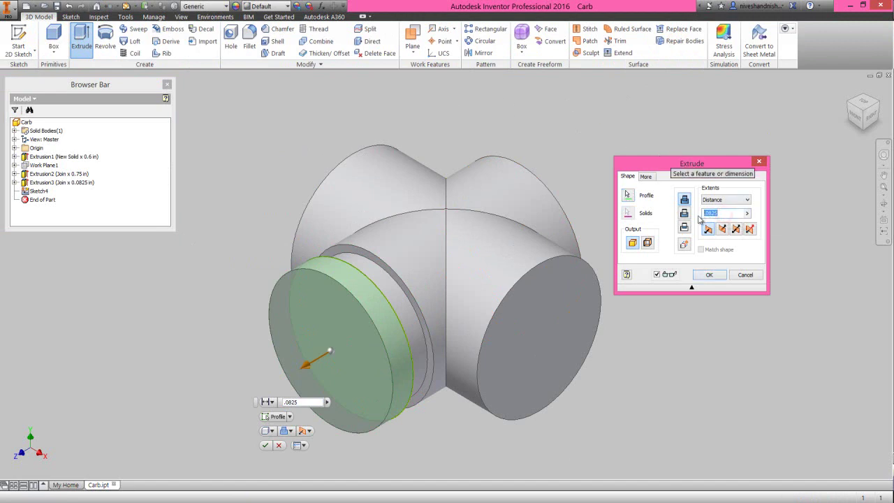
text(.)
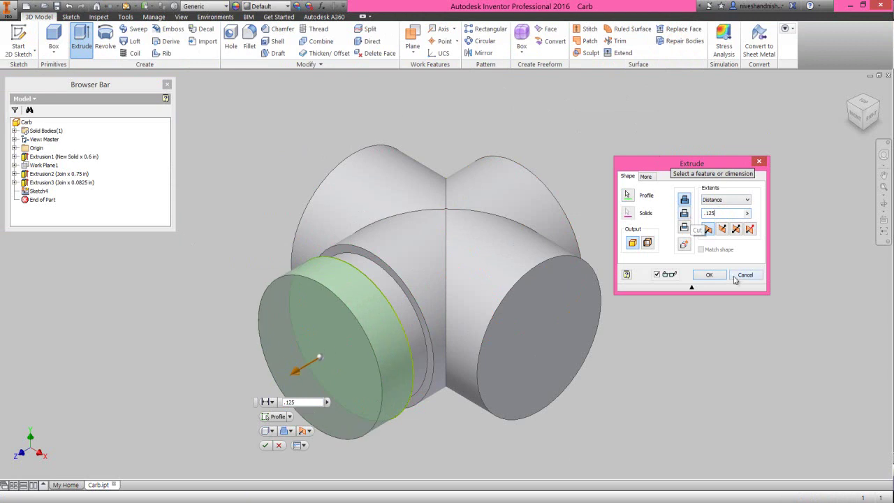
click(709, 275)
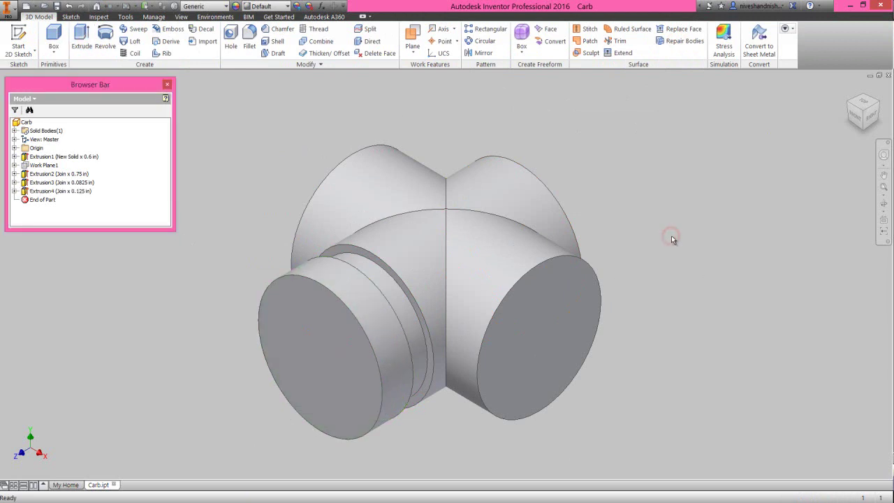
click(634, 216)
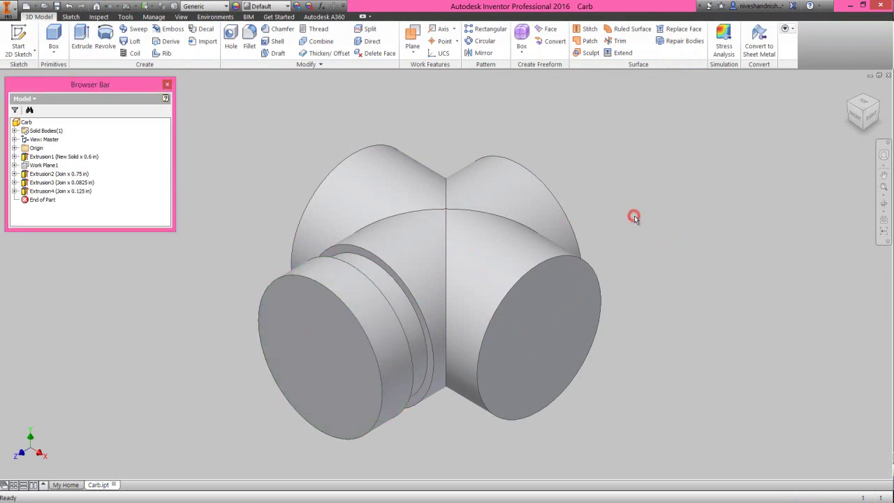
Start a sketch on the cross cylinder's end face opposite the earlier view and project its circular edge
click(850, 103)
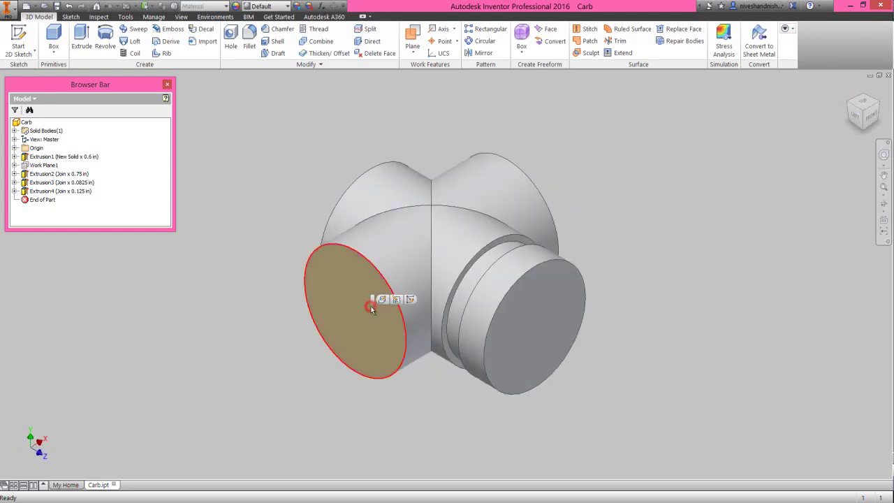
click(410, 300)
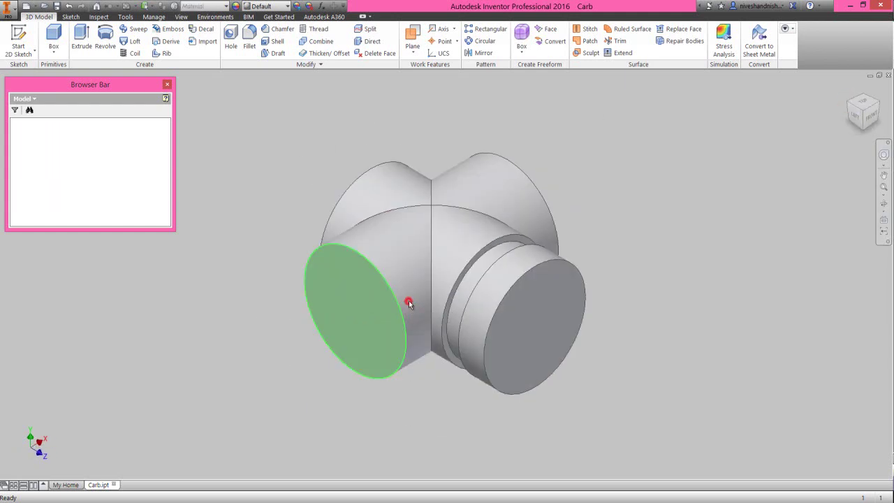
click(858, 120)
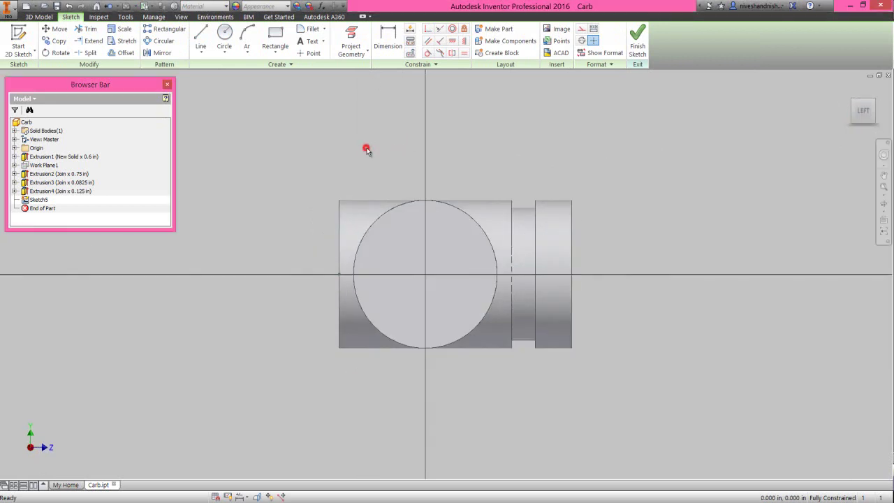
click(351, 43)
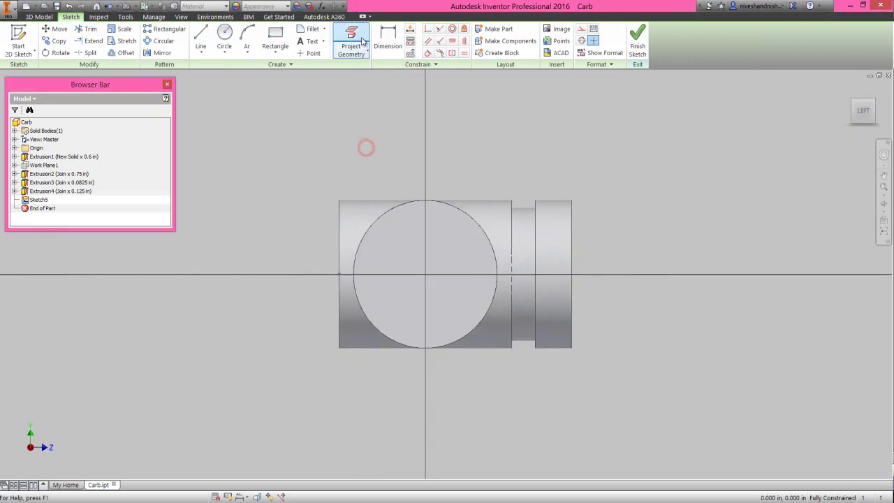
click(373, 224)
right_click(373, 125)
click(394, 120)
Offset the projected circle outward on the cross cylinder's end face
click(122, 52)
click(370, 223)
click(363, 217)
Dimension the gap between the projected circle and its outer offset as 0.025 in
right_click(352, 164)
click(322, 174)
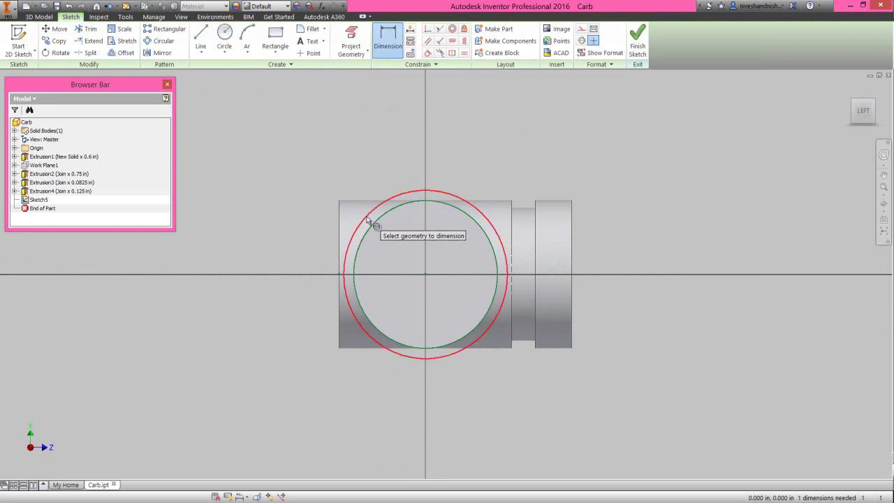
click(375, 223)
click(372, 207)
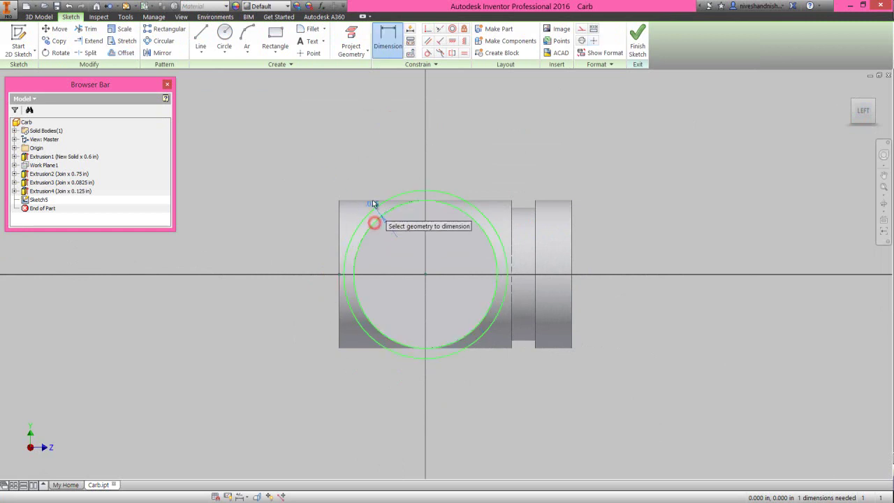
click(373, 185)
text(.025)
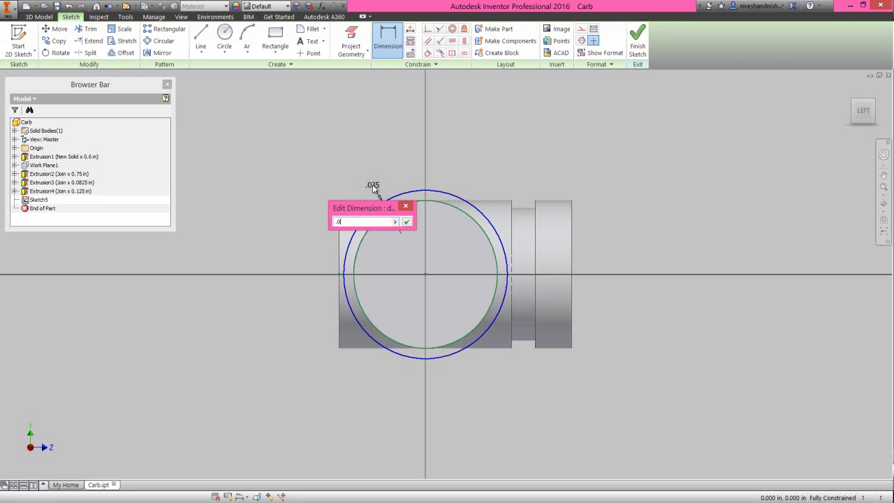
key(Return)
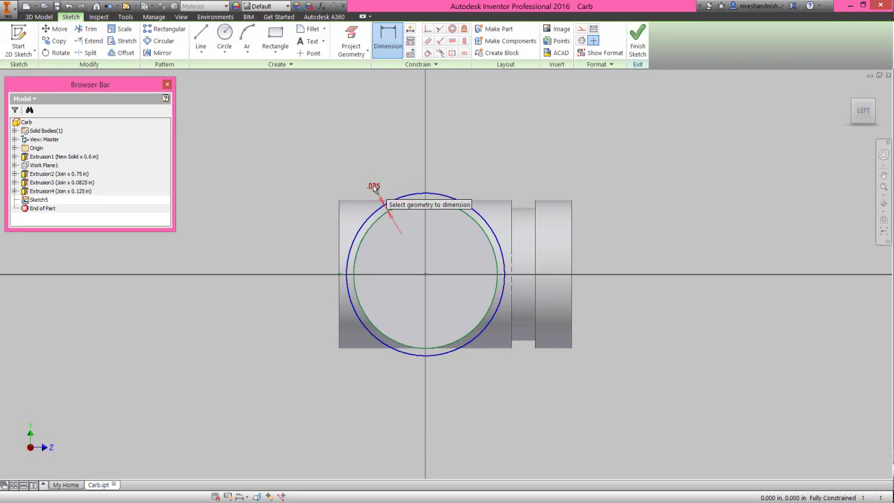
right_click(479, 147)
click(507, 151)
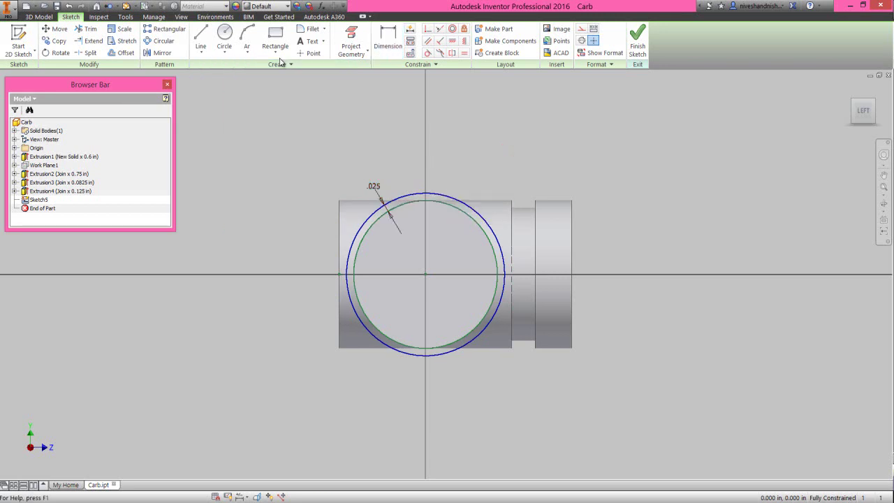
Sketch a two-point center rectangle about 0.66 by 0.58 in around both circles, centered on the origin
click(278, 55)
click(291, 113)
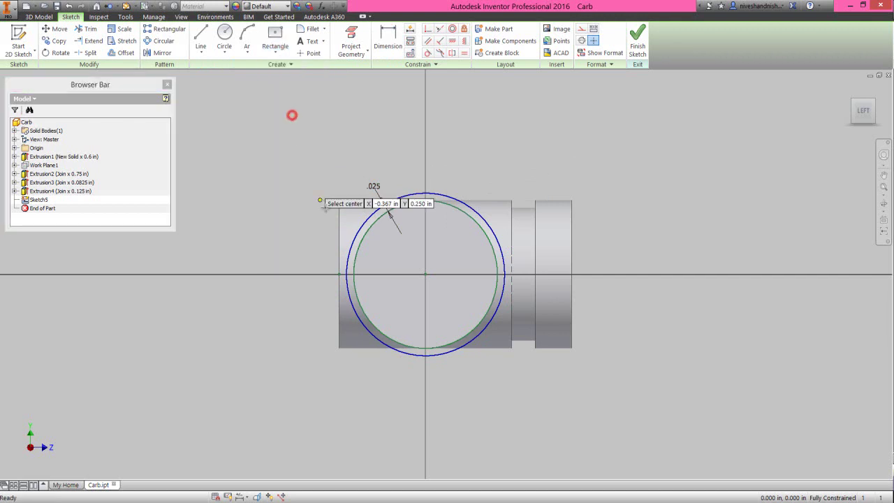
click(424, 274)
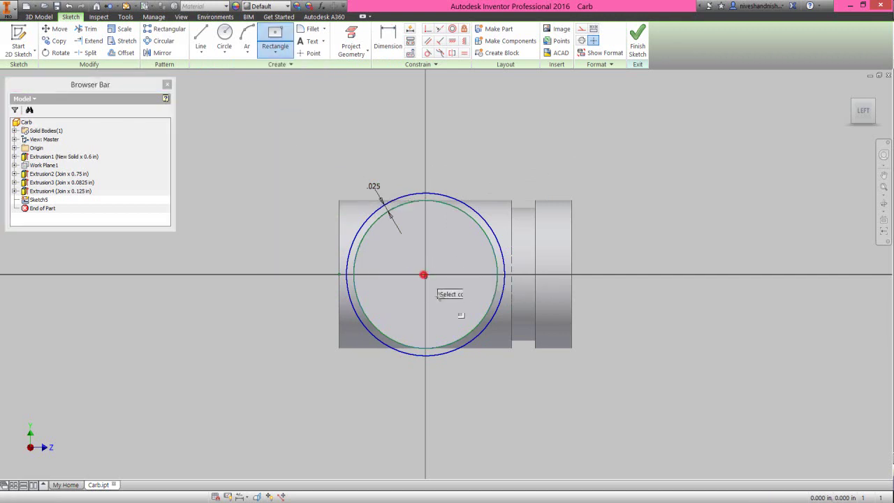
click(520, 360)
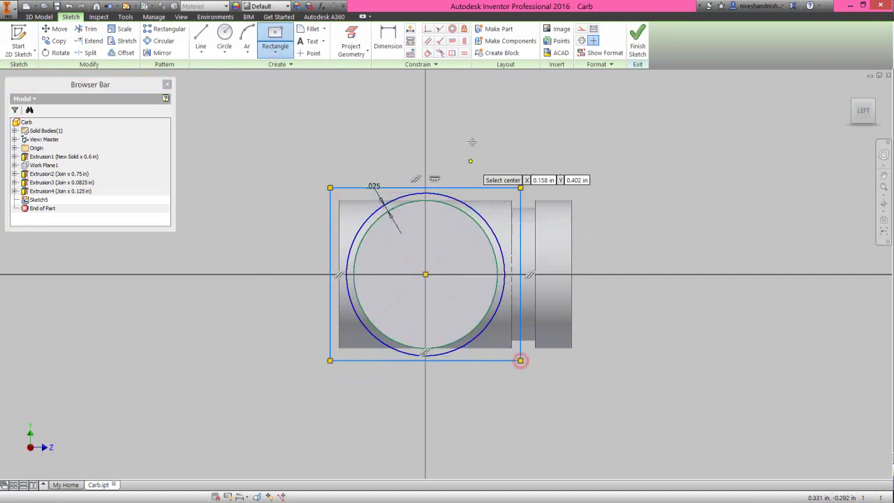
right_click(471, 138)
click(506, 139)
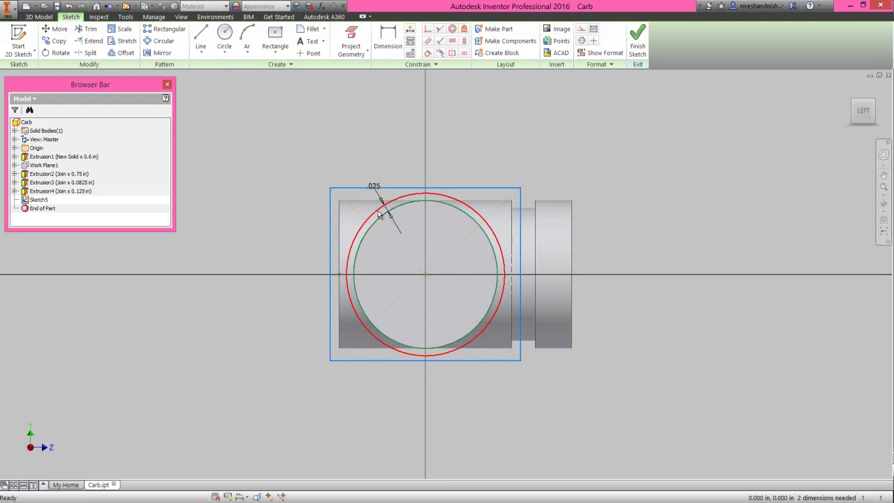
Convert the offset circle to construction geometry and constrain a horizontal and a vertical side of the rectangle tangent to it
click(581, 29)
click(549, 116)
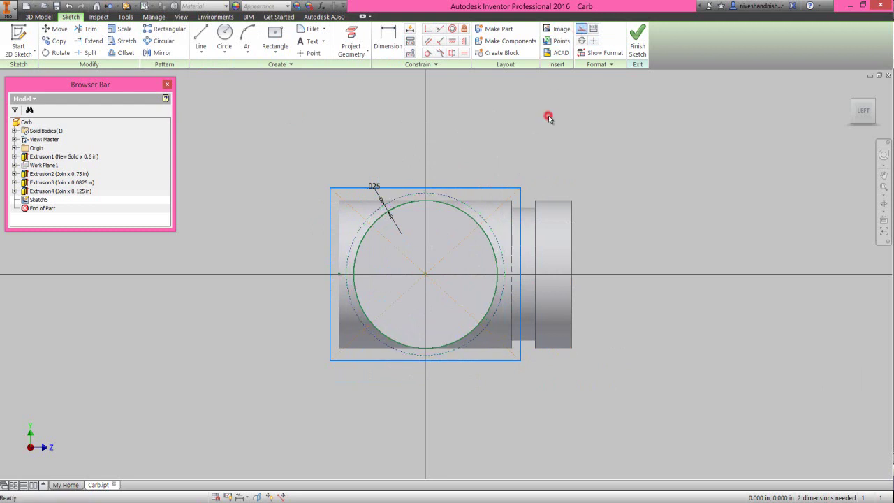
click(429, 52)
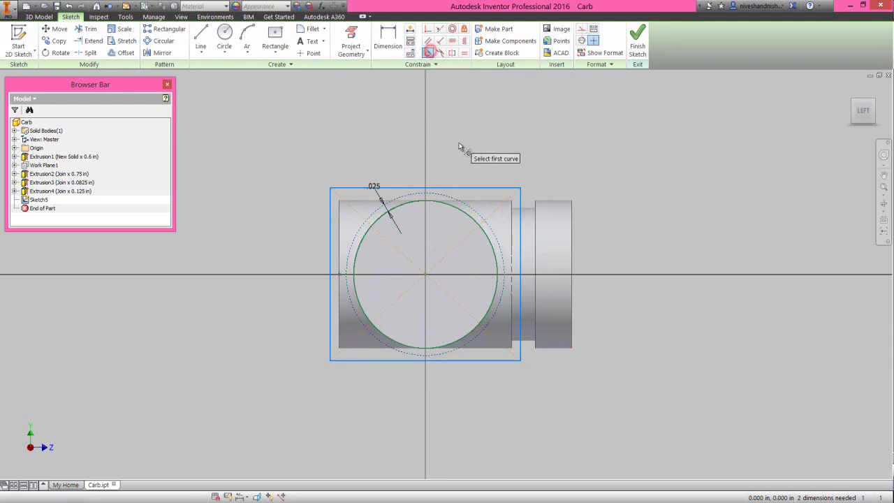
click(469, 189)
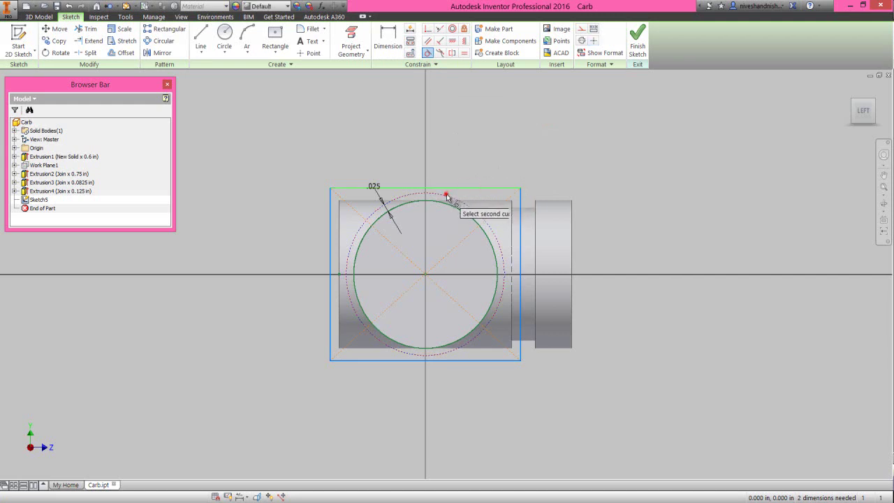
click(447, 195)
click(337, 231)
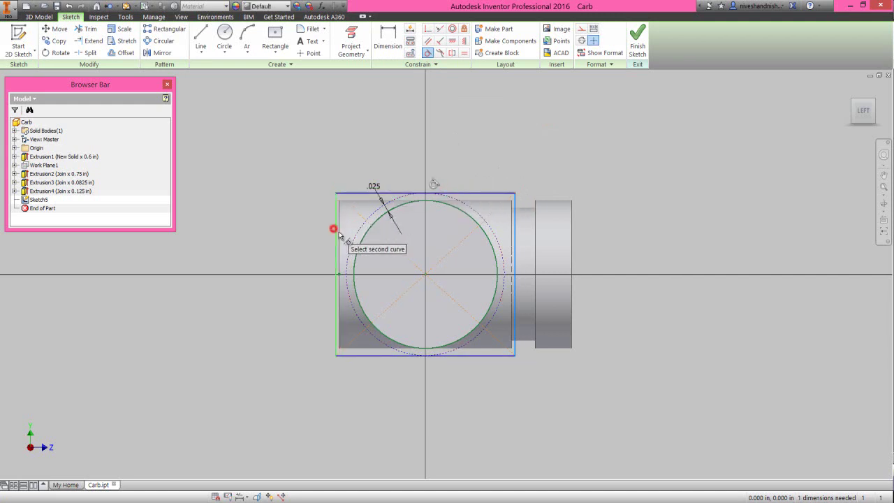
click(355, 238)
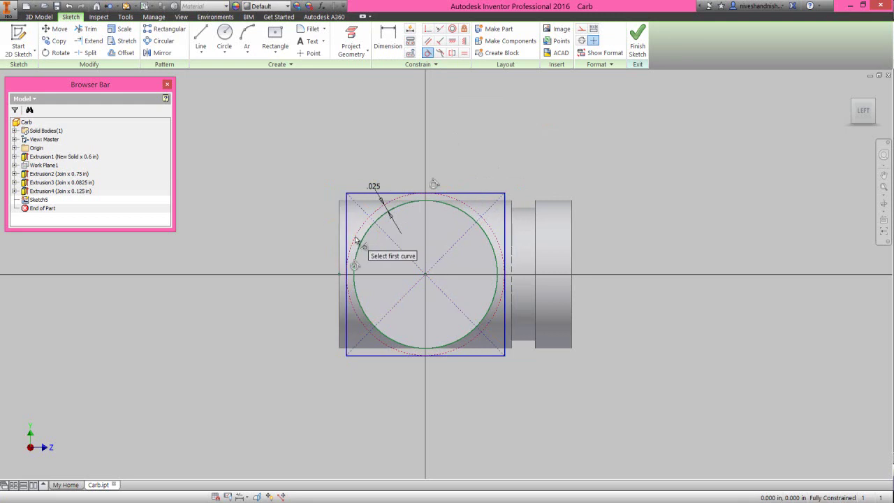
right_click(568, 118)
click(603, 116)
Finish the sketch and extrude the full square, including its inner circle, 0.125 in symmetrically about the sketch plane, joined to the body
click(637, 42)
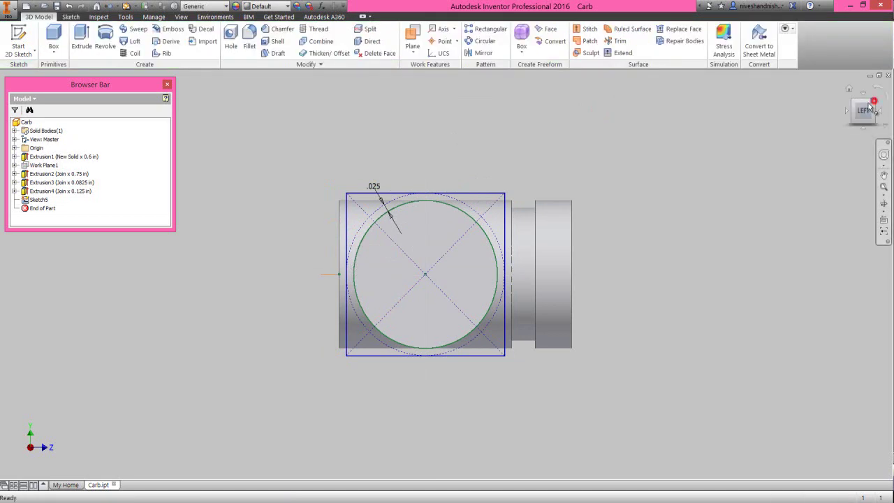
click(871, 102)
click(235, 332)
click(81, 39)
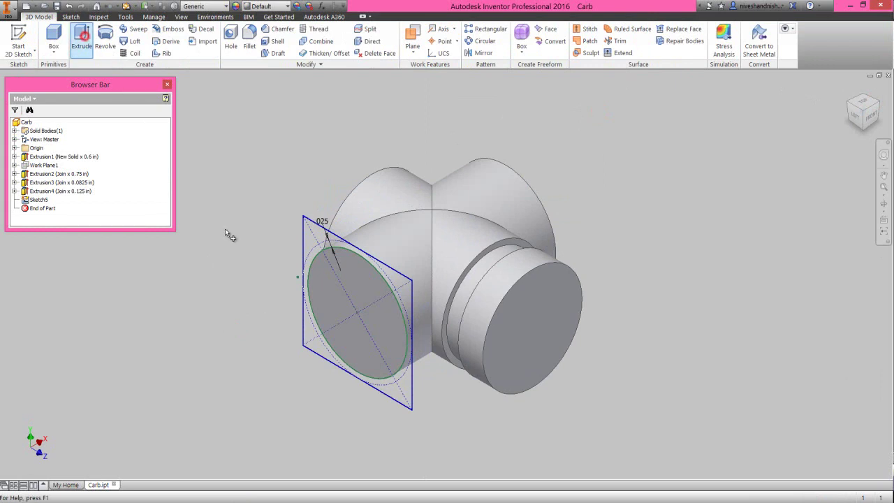
click(302, 236)
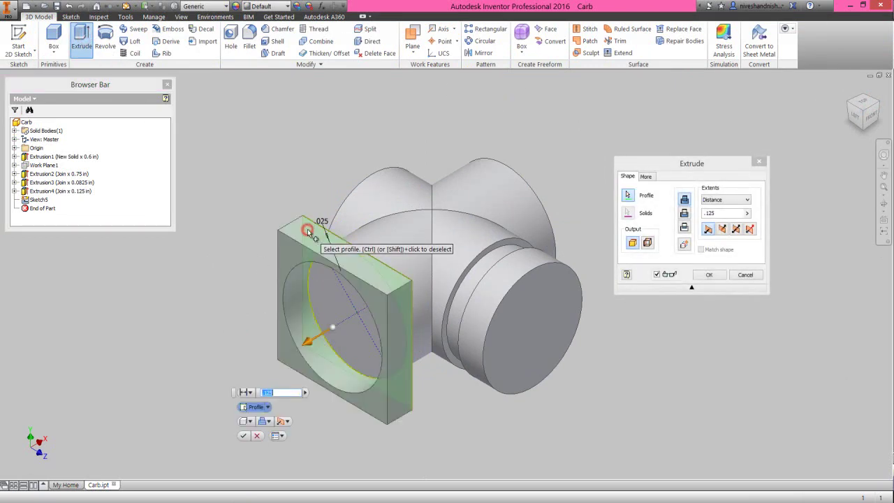
click(323, 279)
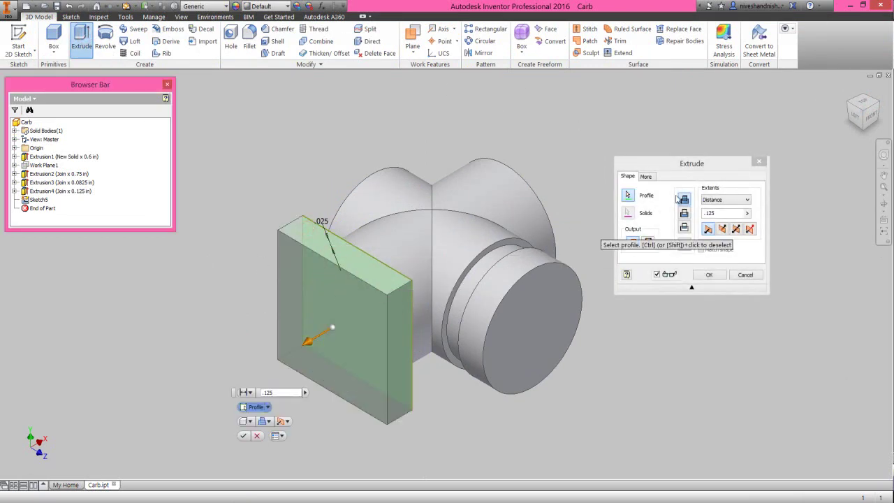
click(701, 165)
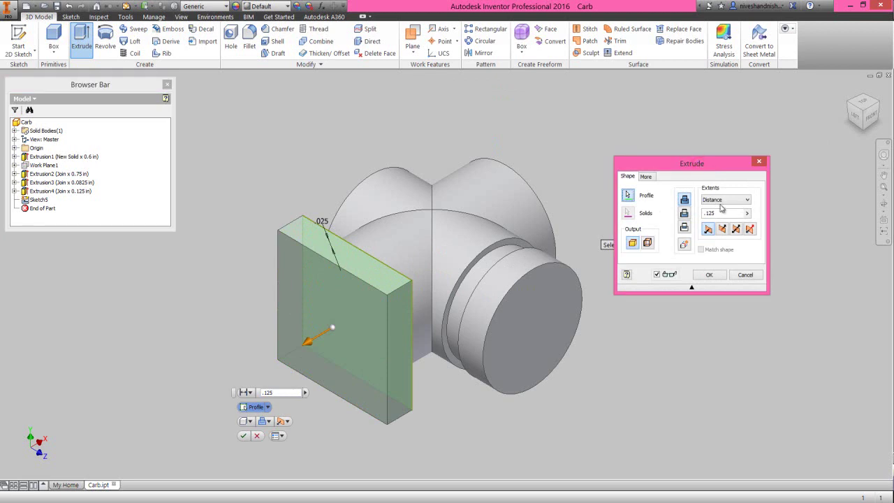
click(736, 230)
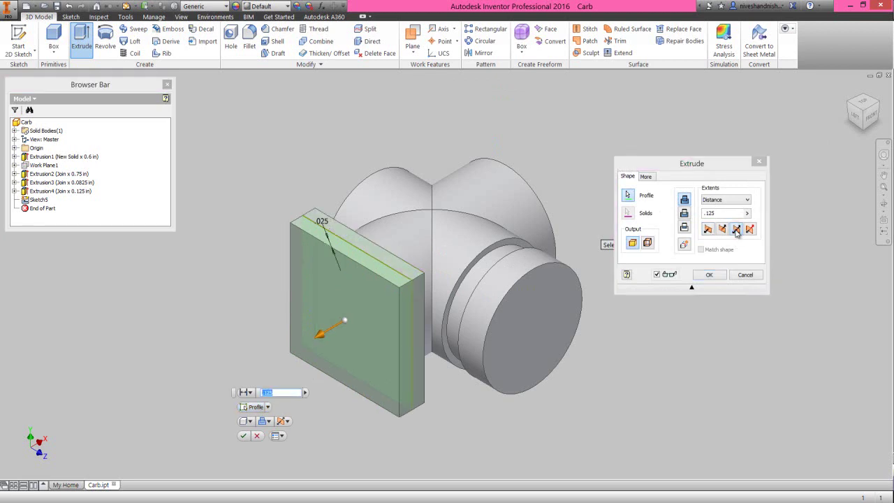
click(710, 277)
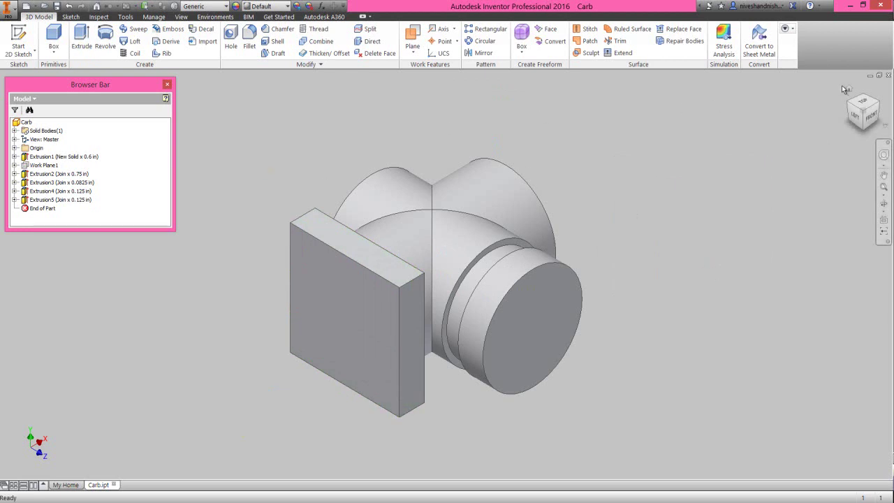
Fillet the four corner edges of the square flange with a 0.0825 in radius
click(849, 90)
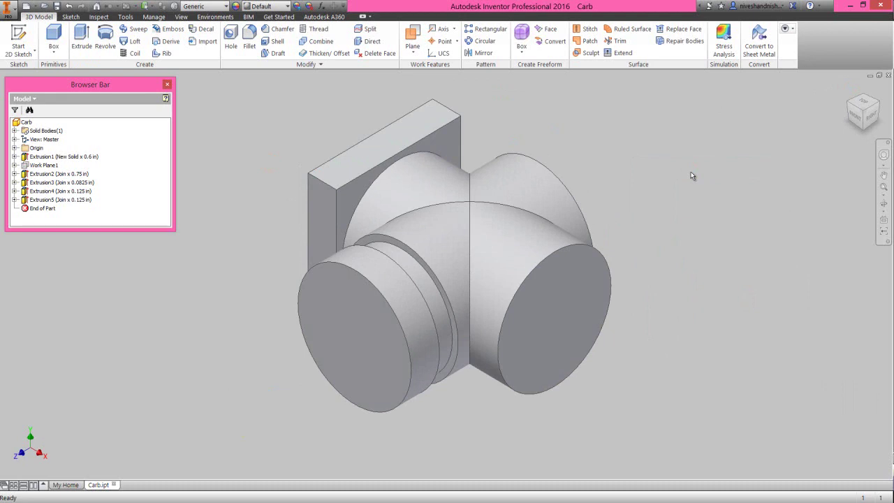
click(674, 166)
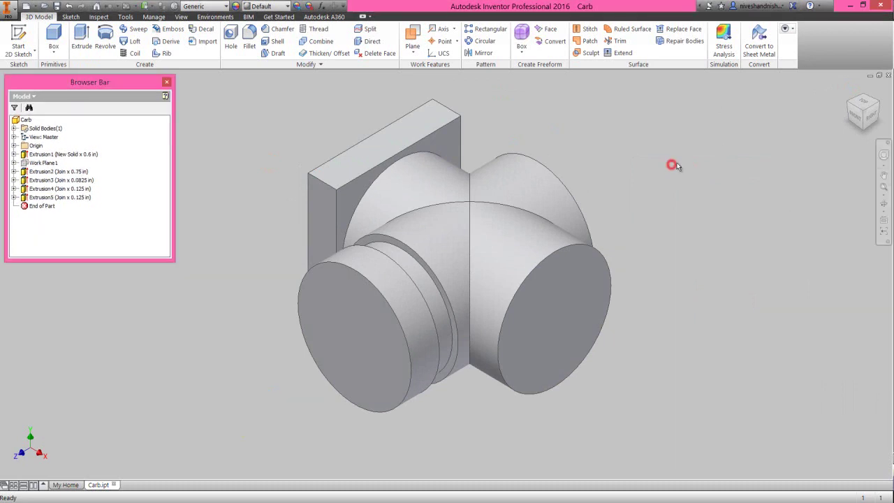
click(848, 101)
click(298, 133)
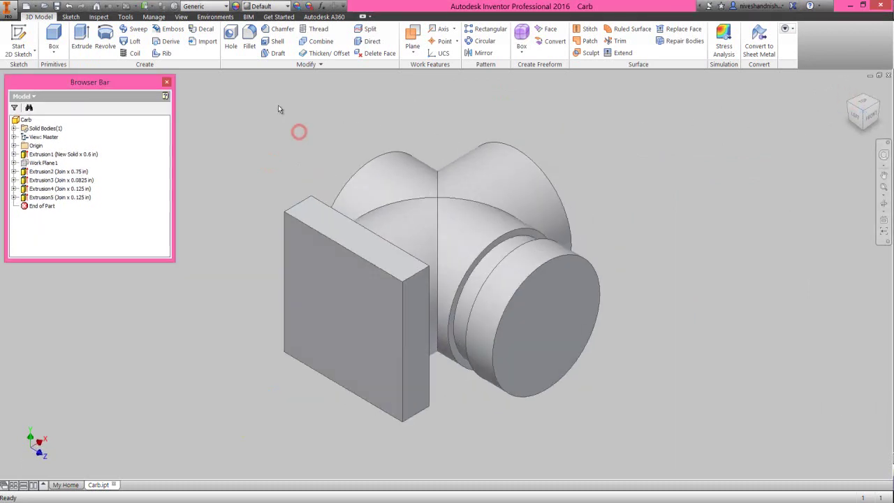
click(247, 40)
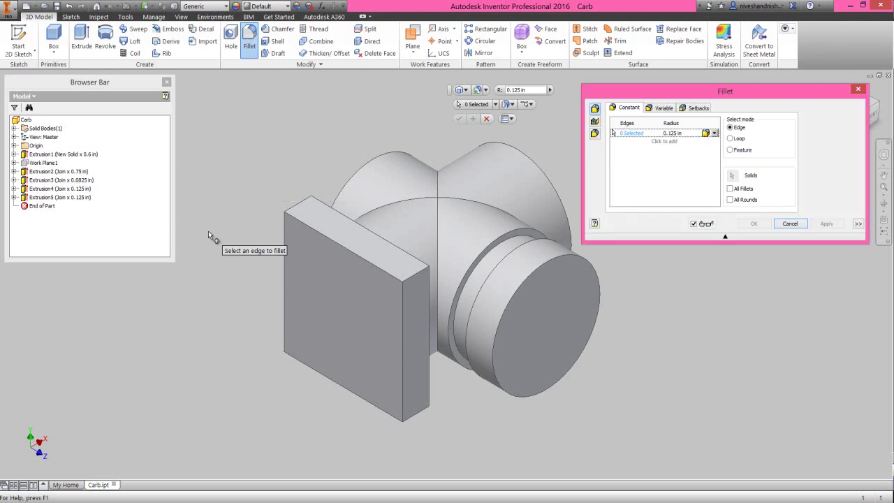
click(297, 204)
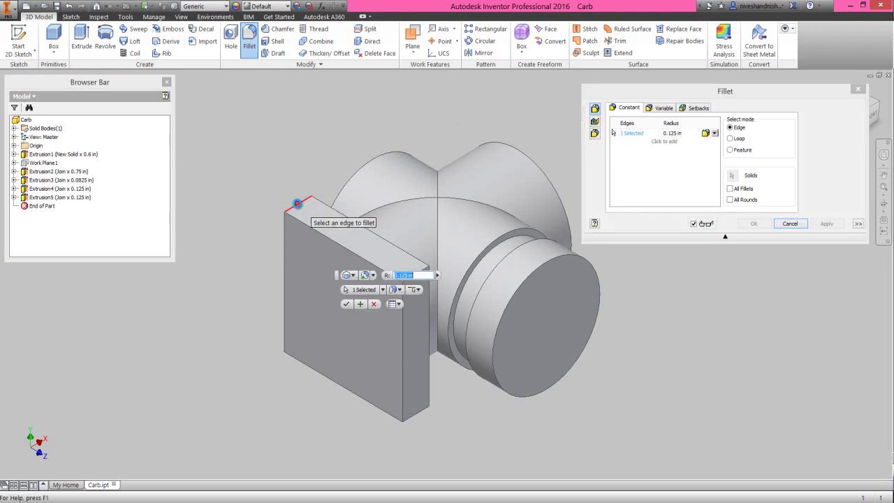
click(427, 270)
click(417, 417)
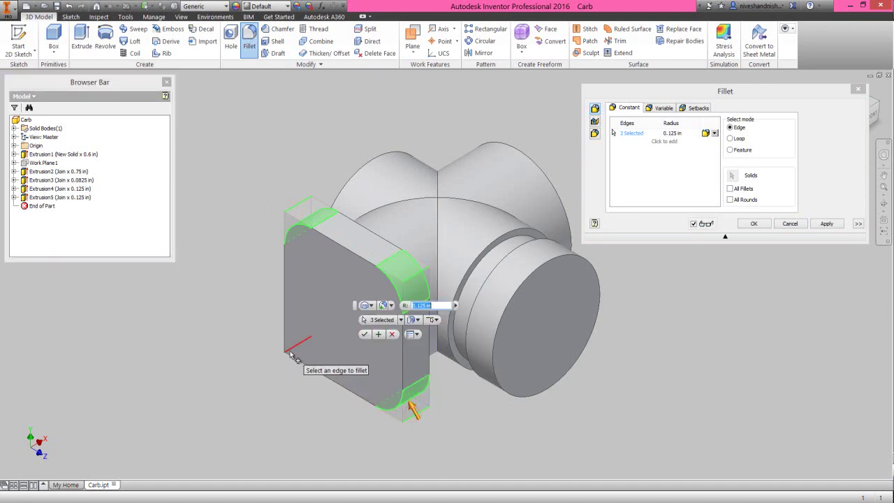
click(292, 353)
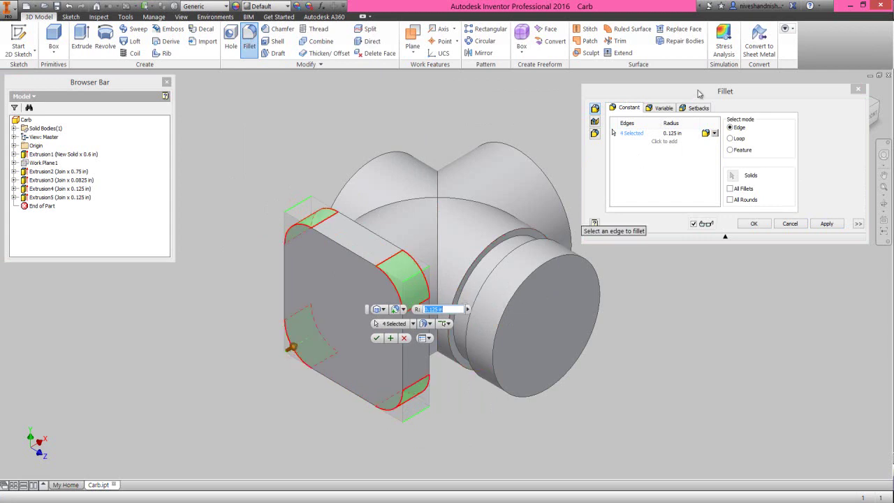
click(699, 94)
click(675, 134)
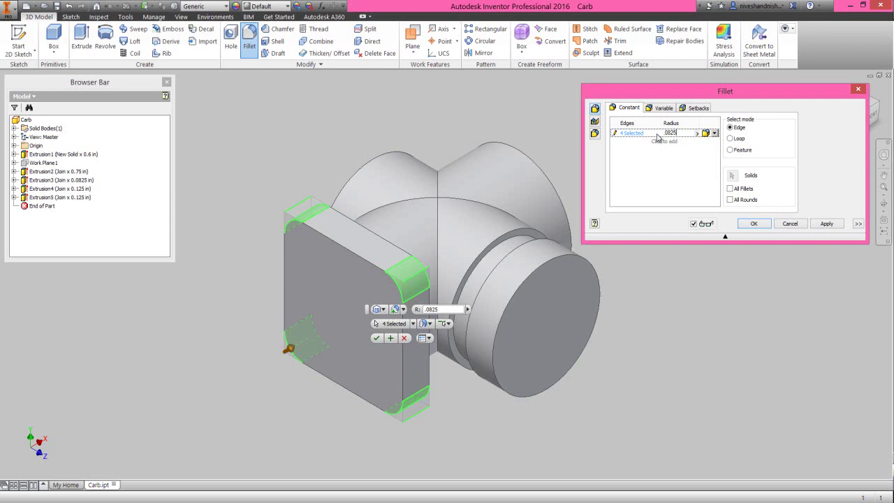
click(751, 224)
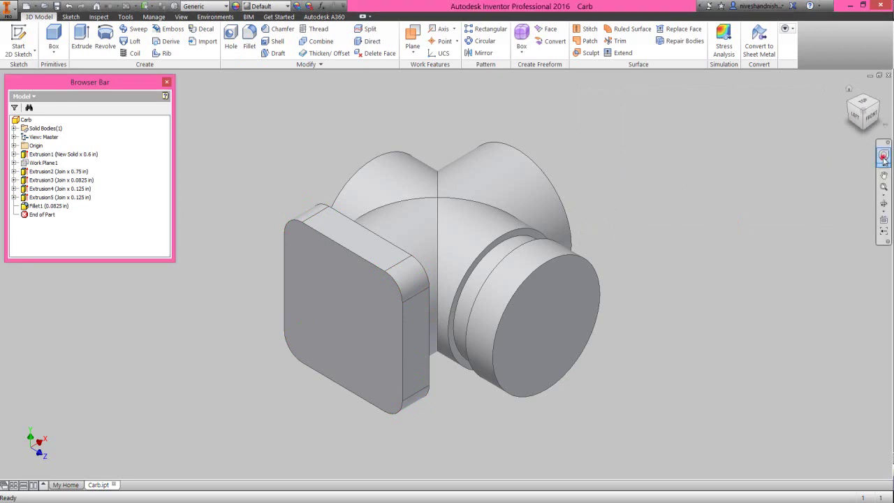
click(883, 154)
drag(843, 179, 802, 172)
click(800, 155)
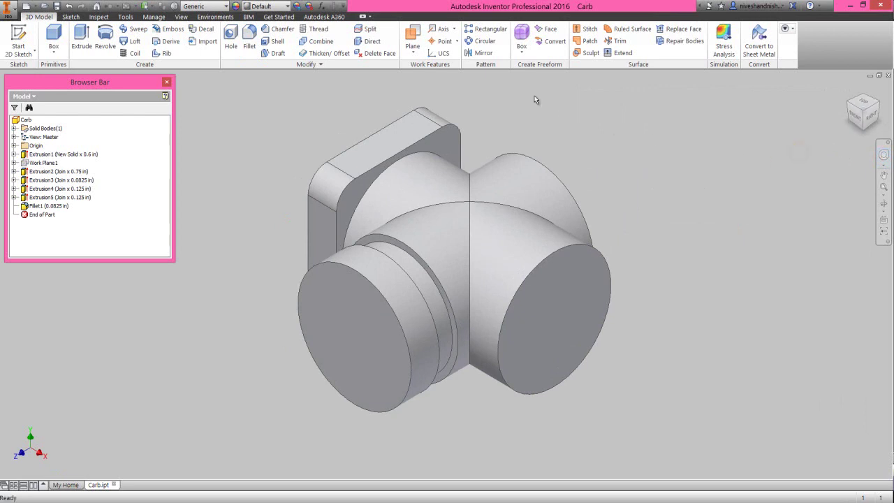
Create a work axis through the cross cylinder and a work plane on it at 0 degrees to the square flange's side face
click(441, 28)
click(506, 256)
right_click(655, 161)
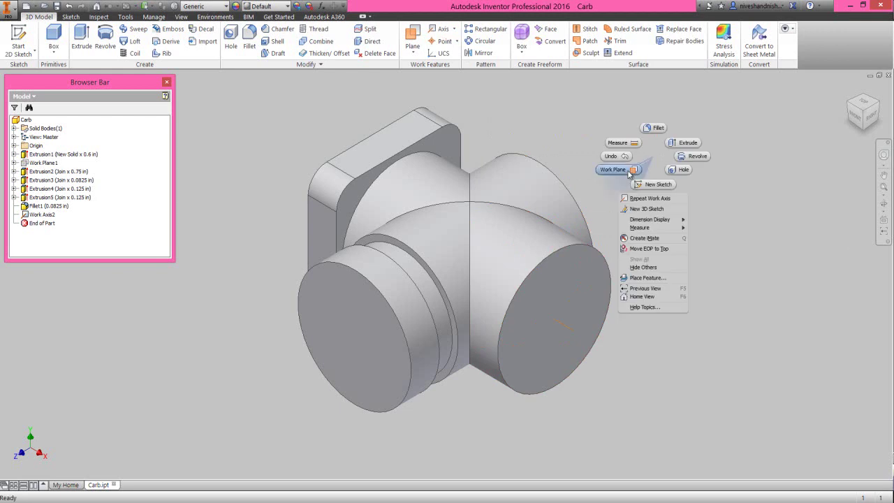
click(631, 170)
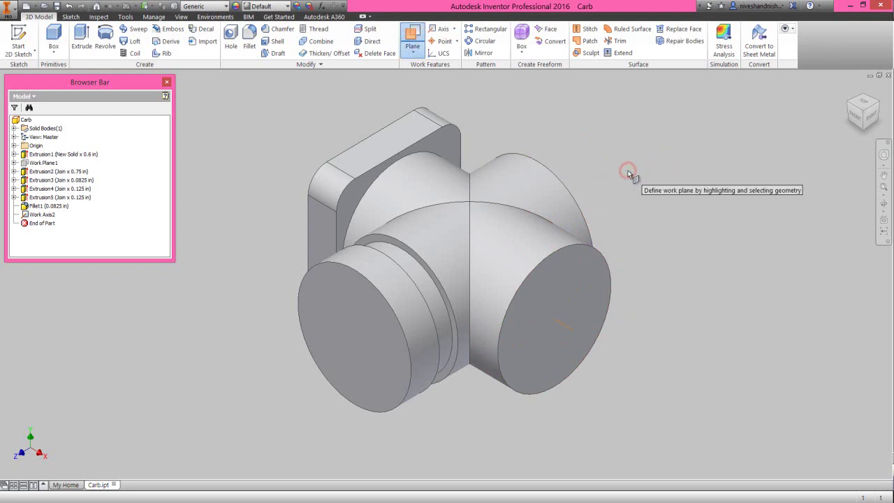
click(849, 105)
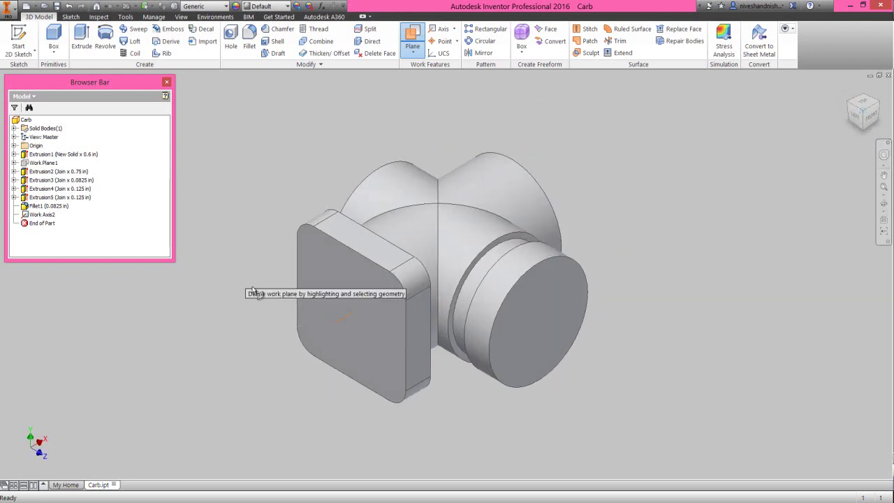
click(338, 323)
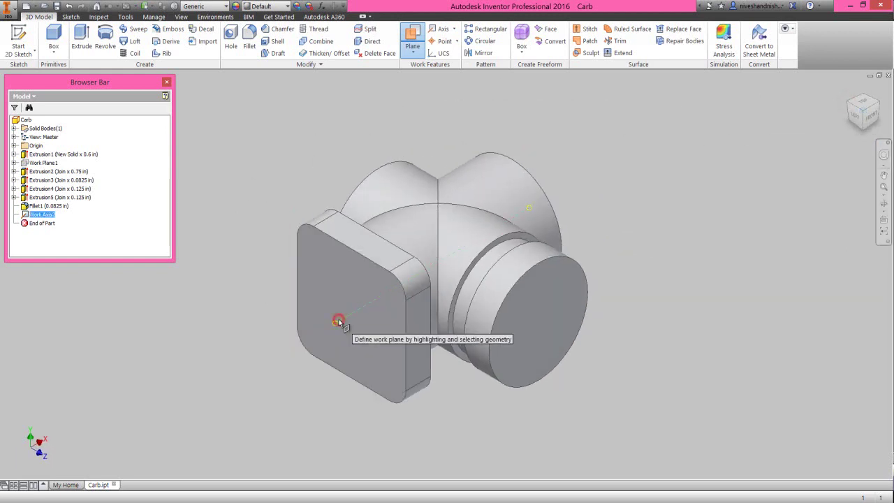
click(415, 339)
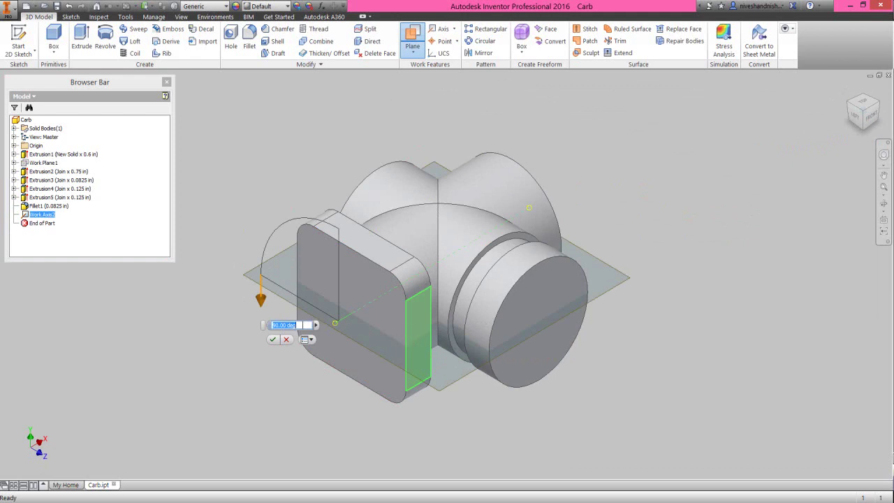
text(0)
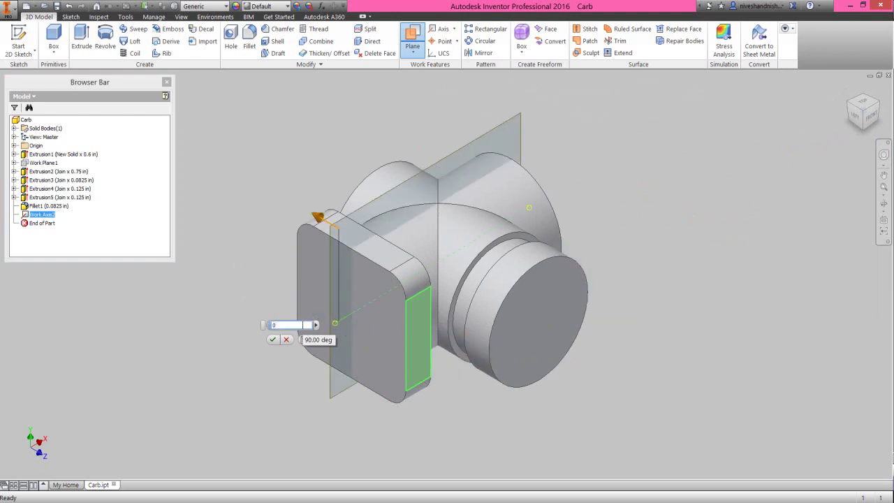
click(275, 339)
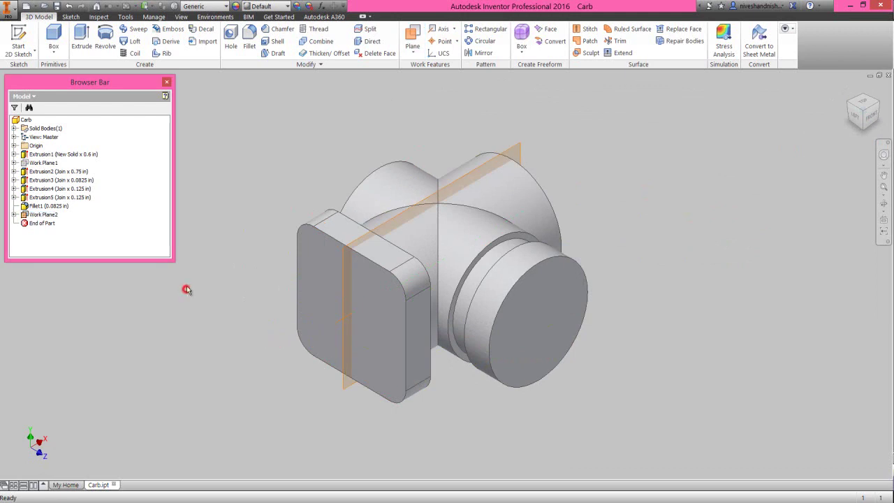
Start a sketch on the vertical work plane through the cross cylinder, with slice graphics on and the view facing front
click(521, 142)
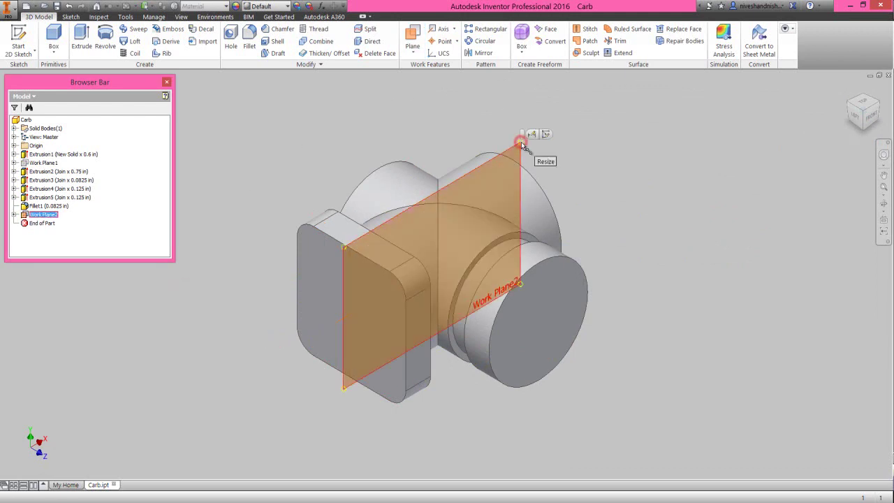
click(548, 134)
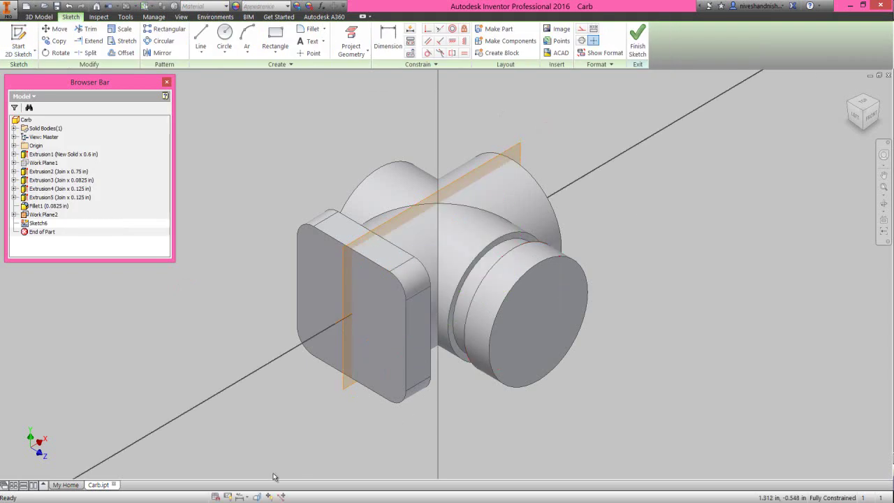
click(257, 496)
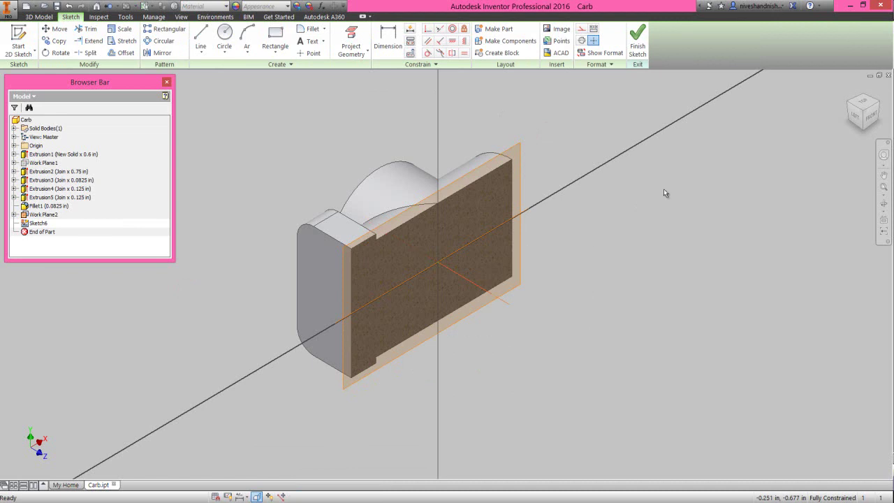
click(871, 116)
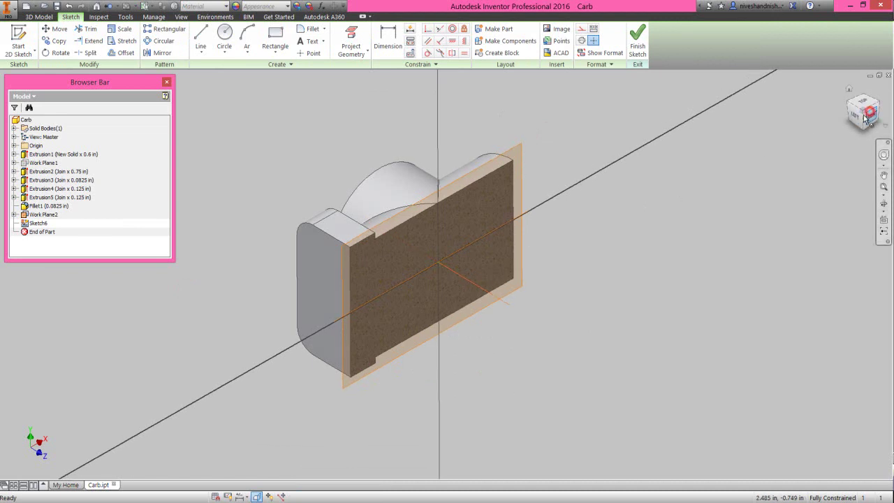
click(391, 136)
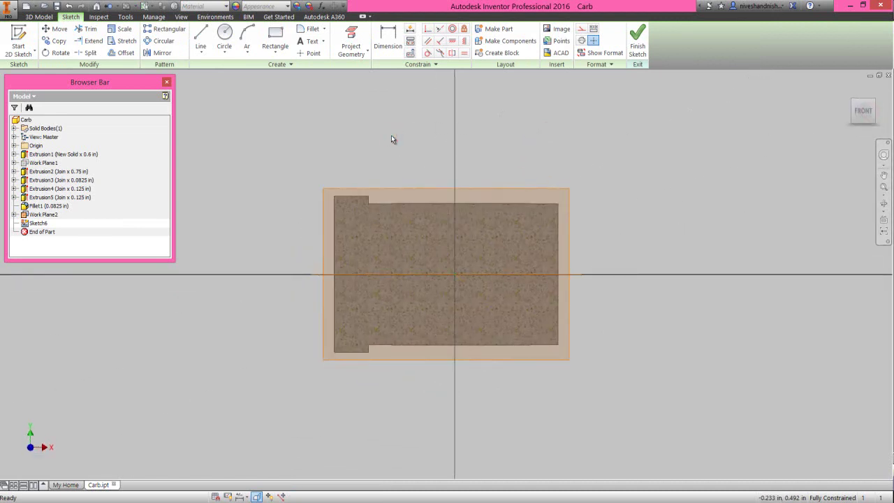
click(393, 138)
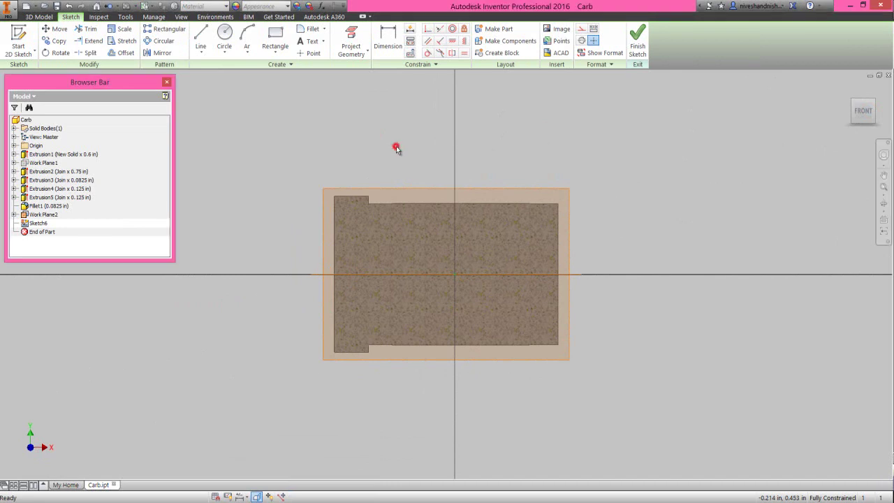
Hide the work plane that carries the current sketch
click(30, 217)
right_click(31, 217)
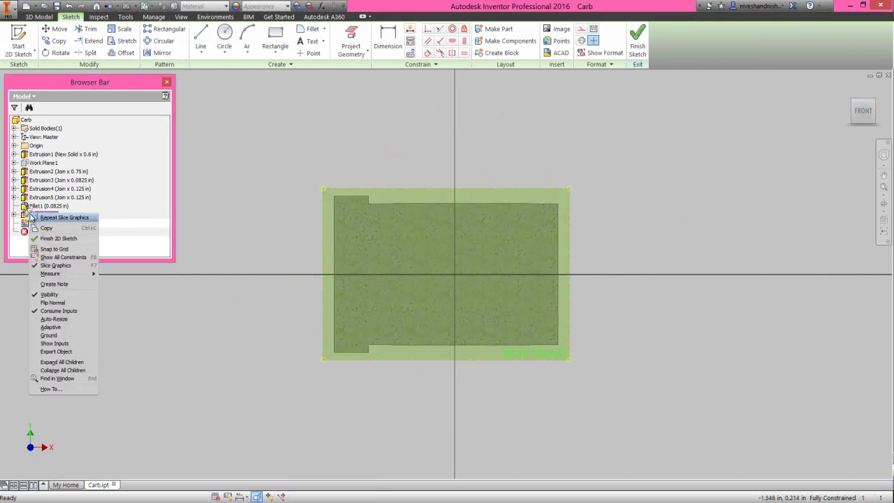
click(46, 296)
click(419, 134)
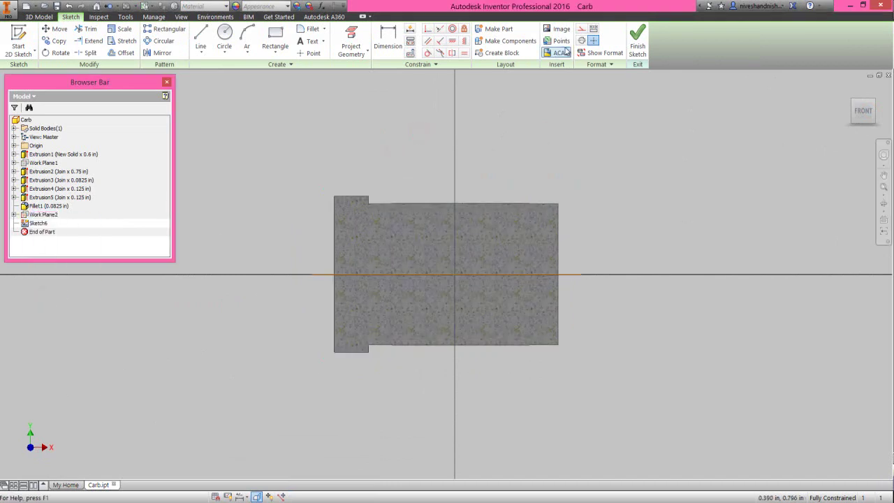
Project the body's cut edges and the origin XZ plane into the sketch
click(362, 55)
click(366, 86)
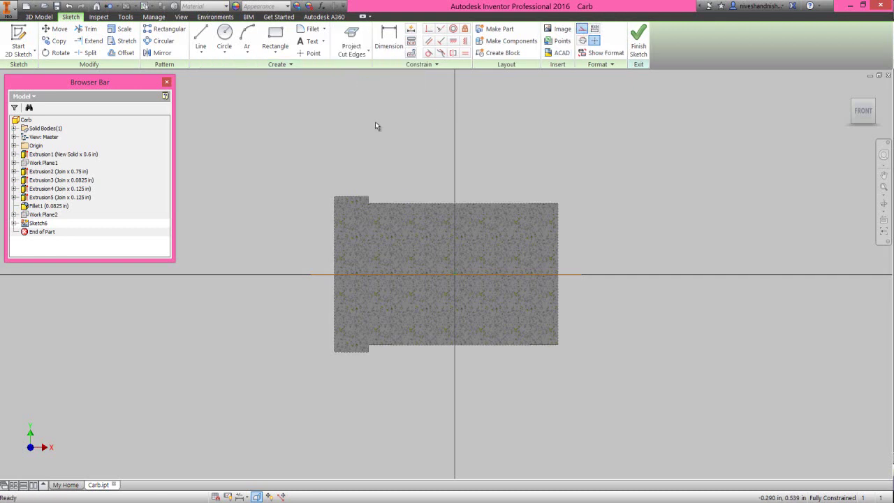
click(361, 55)
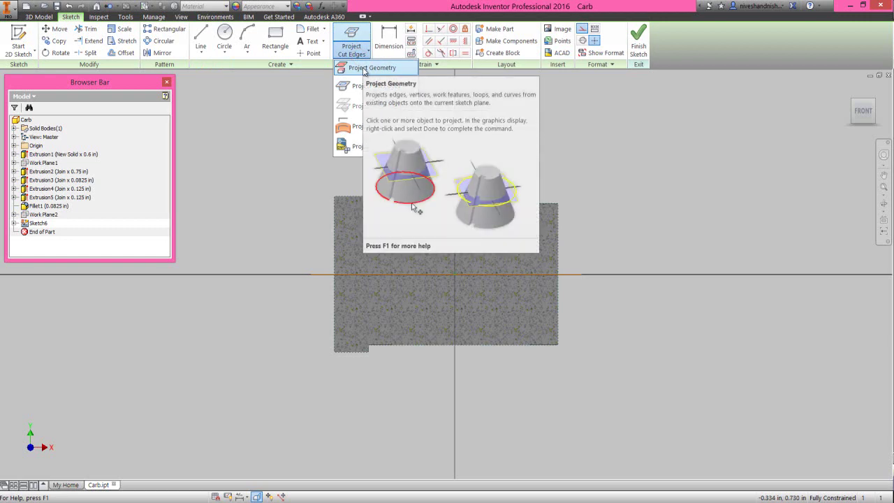
click(363, 68)
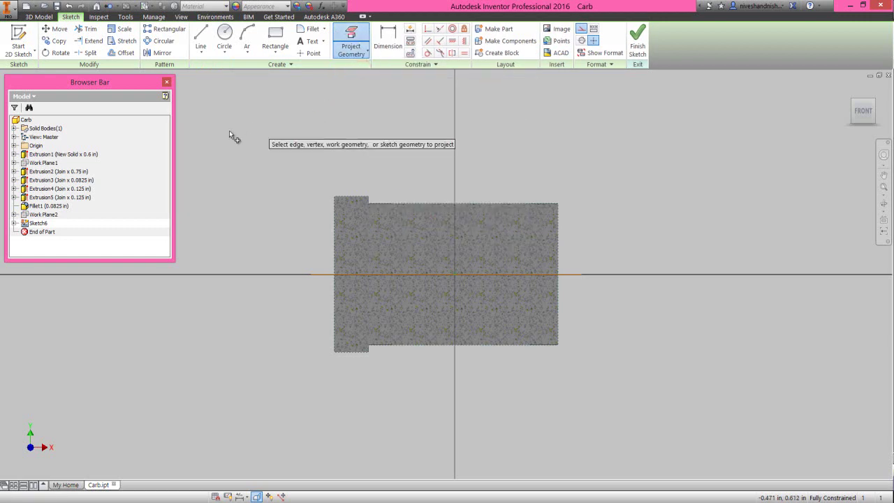
click(14, 145)
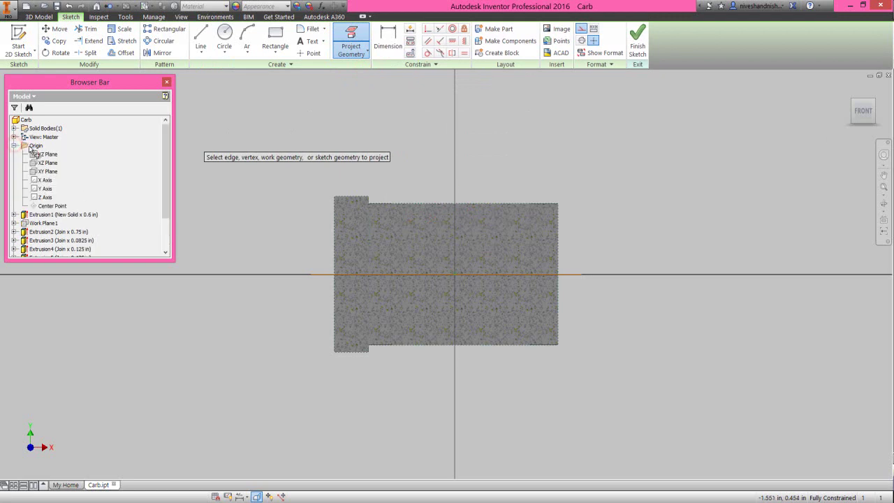
click(43, 164)
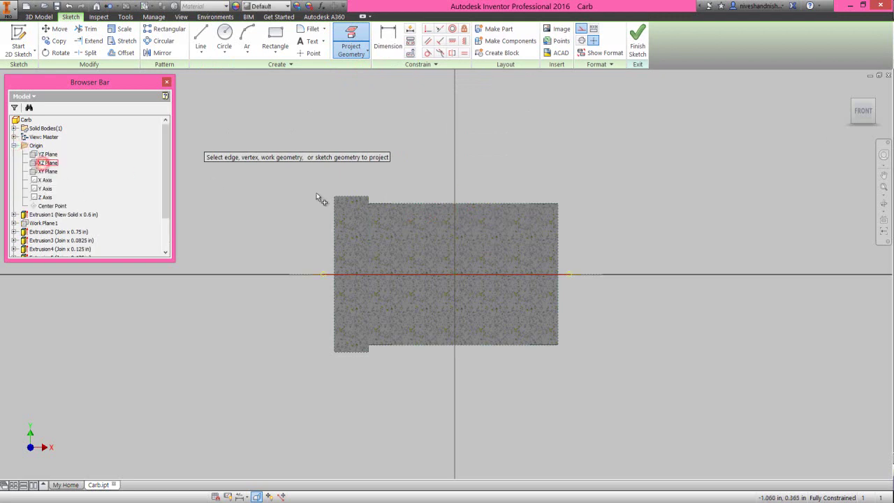
right_click(641, 159)
click(677, 161)
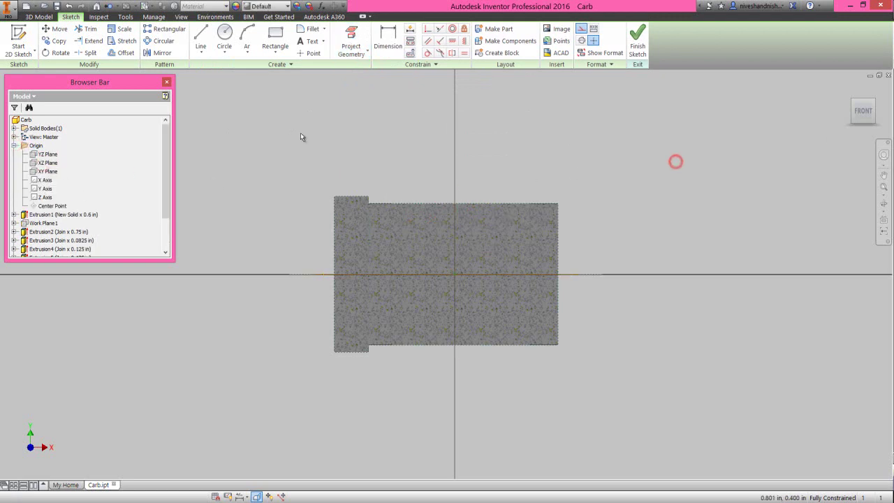
Sketch a tilted three-point rectangle about 0.29 by 0.15 in across the section's lower edge and convert it to regular geometry
click(279, 54)
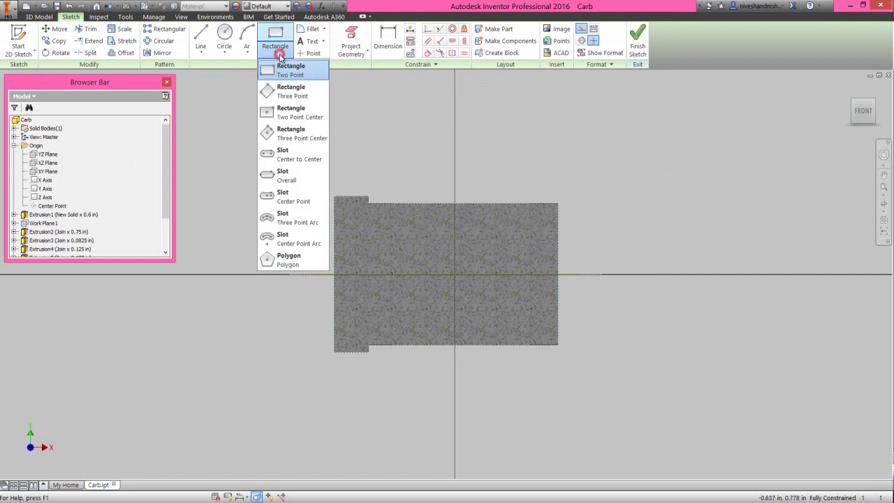
click(288, 89)
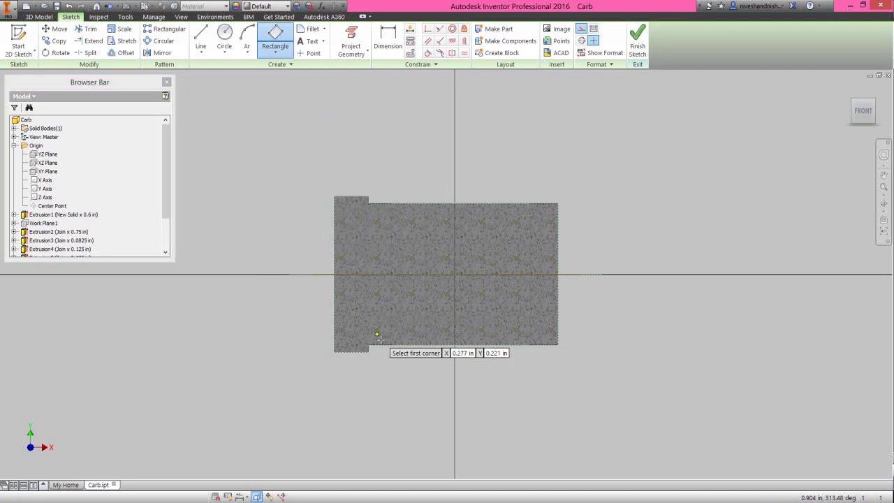
click(404, 365)
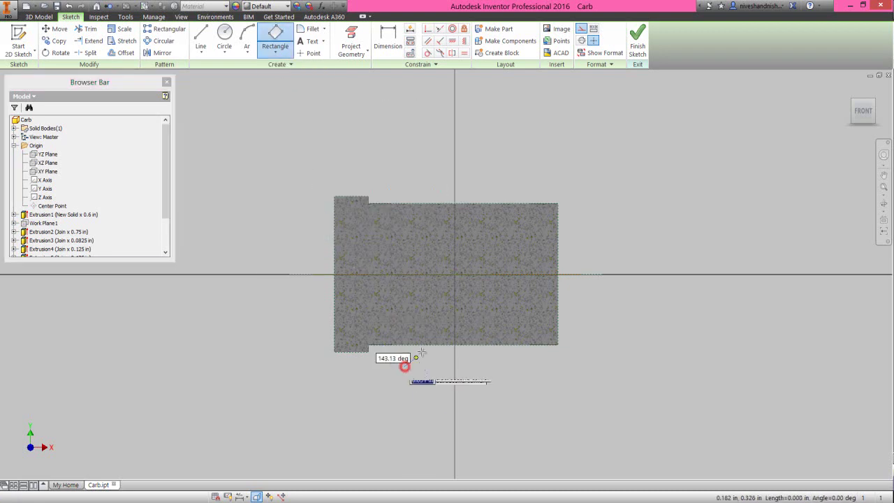
click(461, 309)
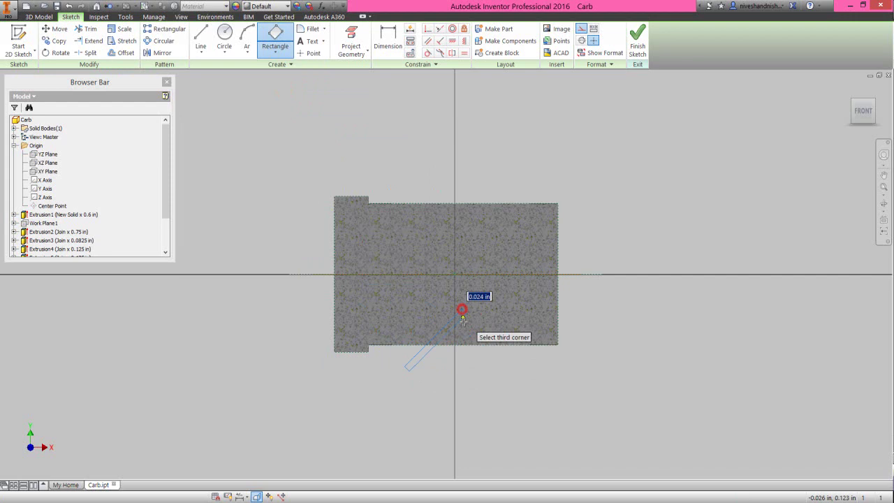
click(476, 361)
right_click(476, 360)
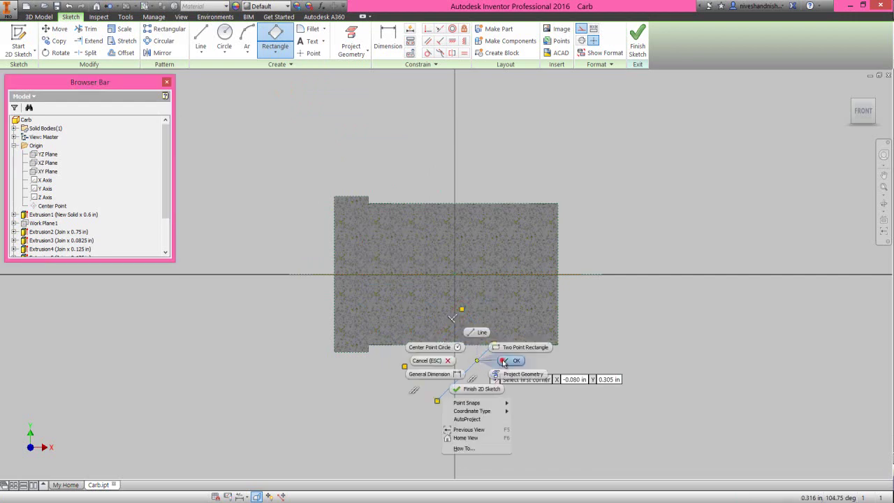
click(503, 361)
drag(451, 345, 502, 414)
click(587, 356)
Dimension the long side of the tilted rectangle to 0.26283 in
scroll(458, 355, down, 3)
right_click(703, 238)
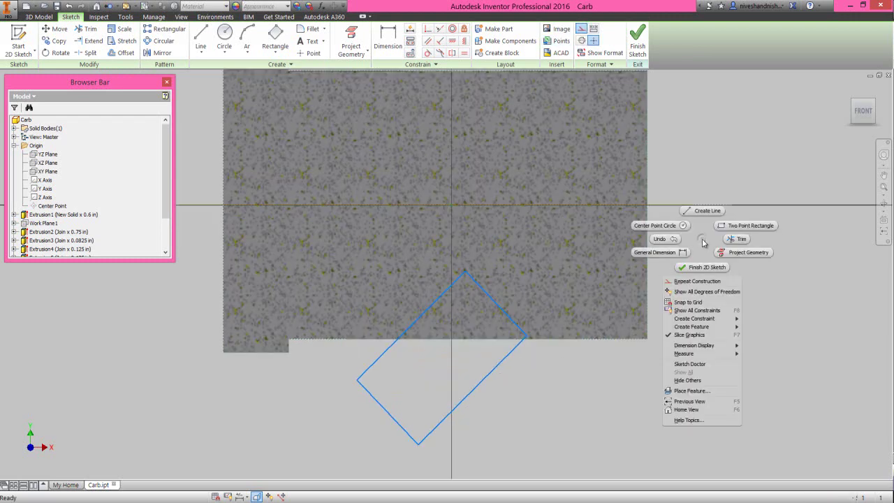
click(684, 253)
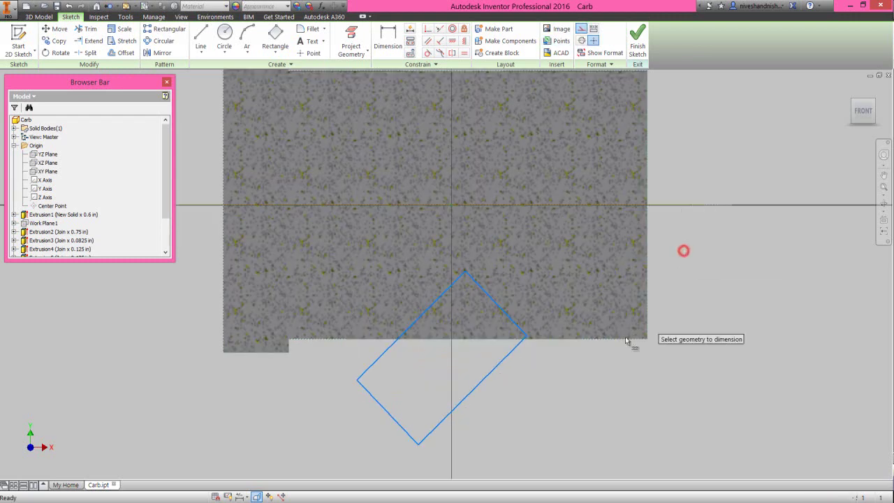
click(480, 386)
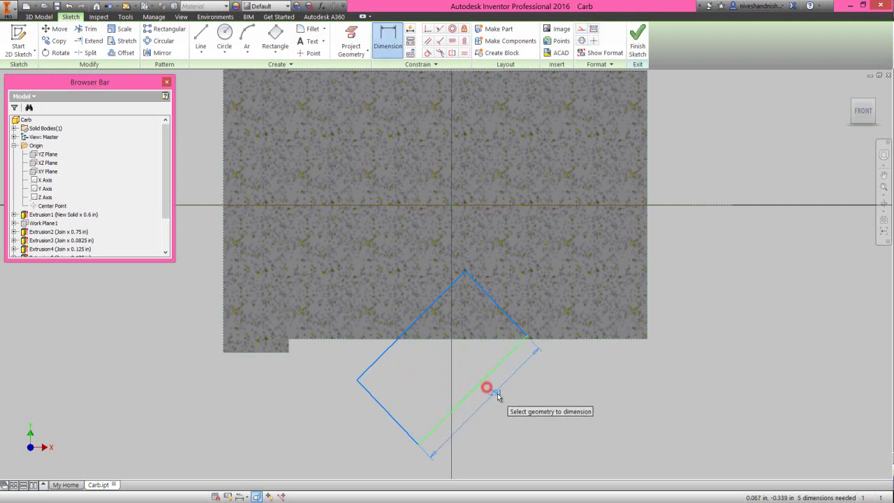
click(499, 396)
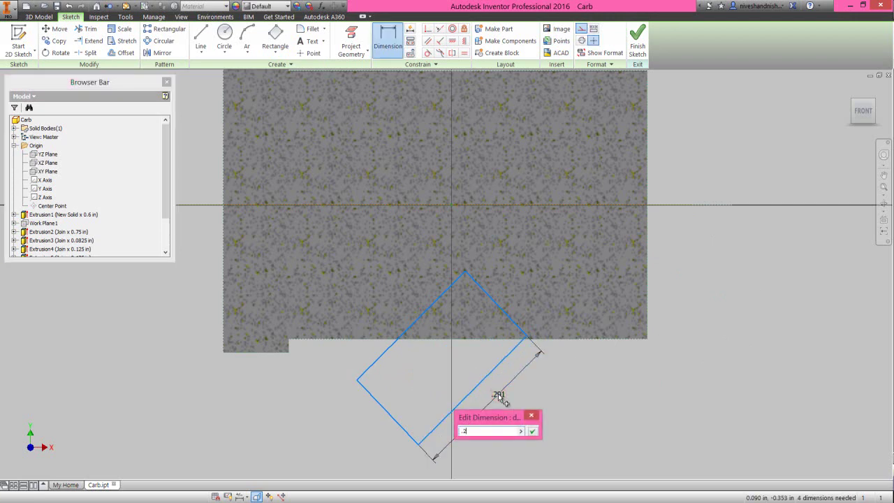
text(.26283)
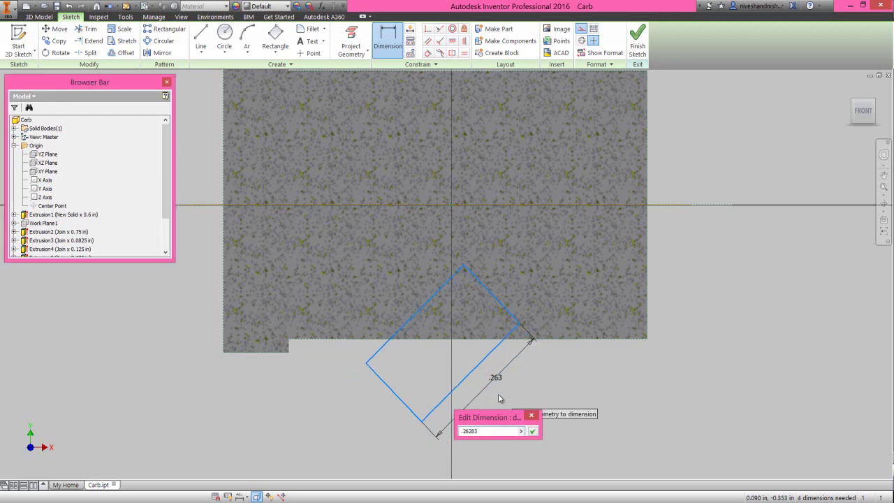
key(Return)
Dimension the short side of the tilted rectangle to 0.11671 in and end dimensioning
click(399, 398)
click(387, 406)
text(.11671)
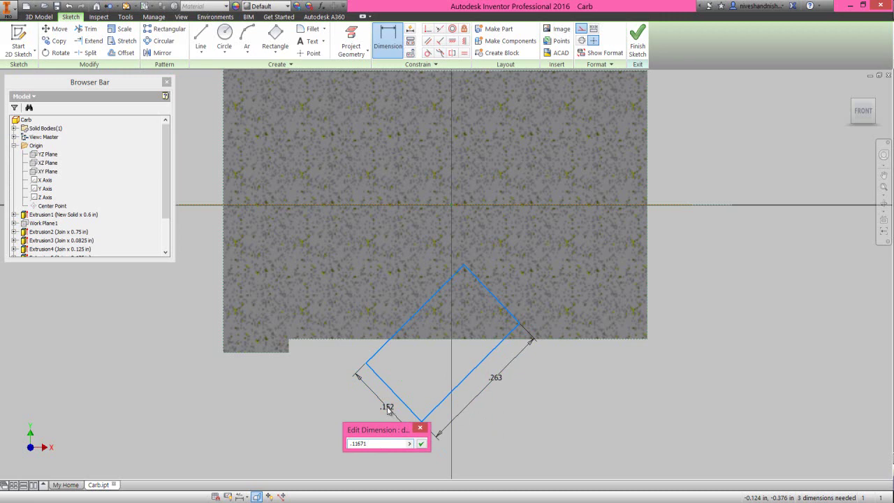
key(Return)
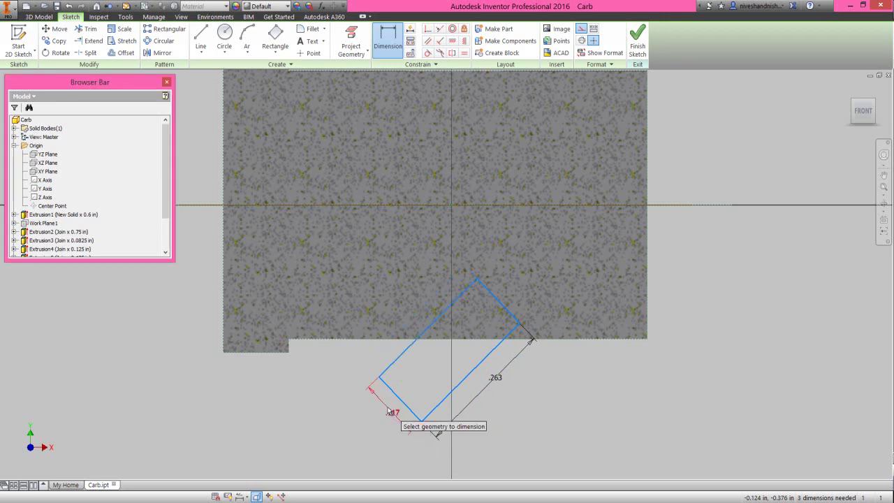
right_click(548, 381)
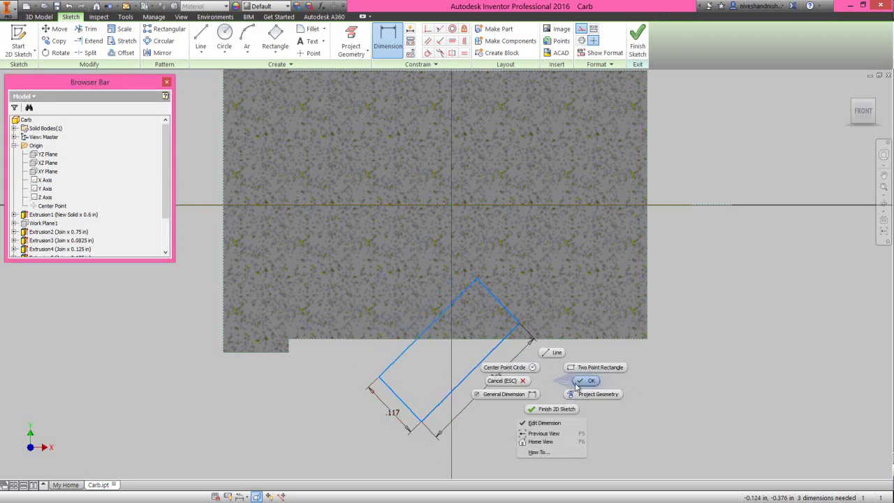
click(576, 386)
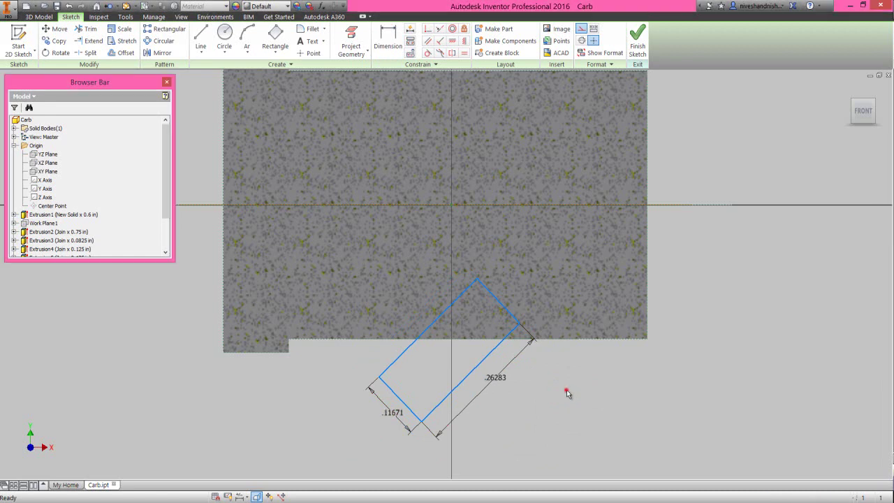
Dimension the angle between the tilted rectangle's upper long side and the projected horizontal centre line to 39.21459 degrees
right_click(567, 390)
click(528, 403)
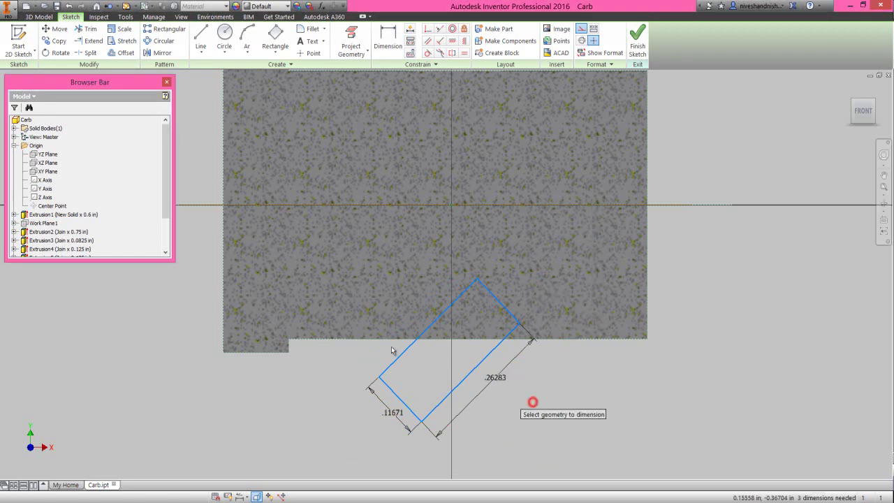
click(429, 326)
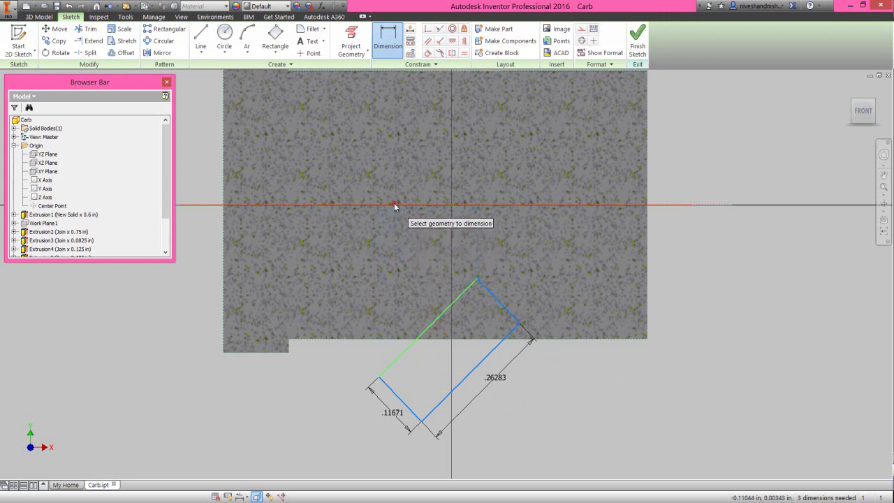
click(390, 292)
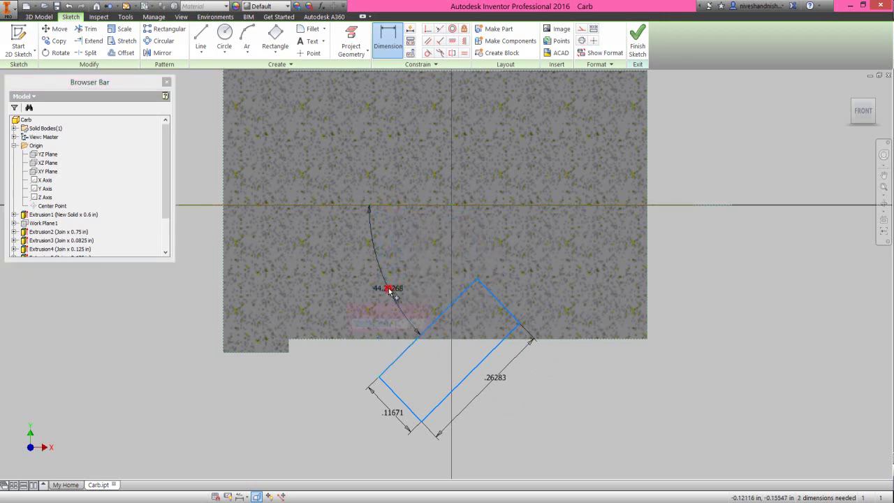
click(391, 293)
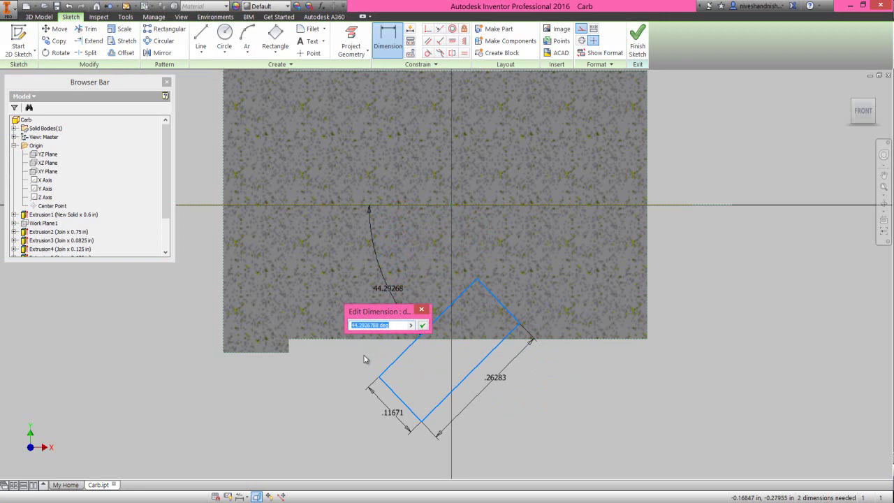
text(39.21459)
key(Return)
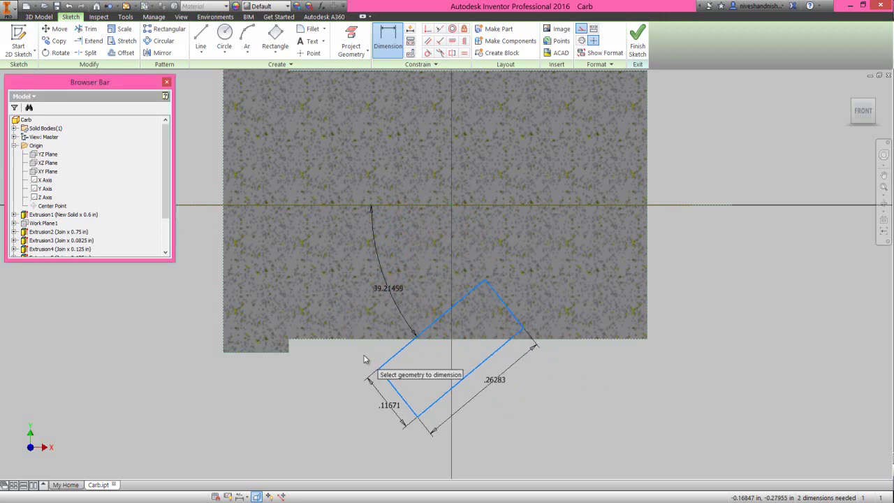
right_click(549, 367)
click(583, 363)
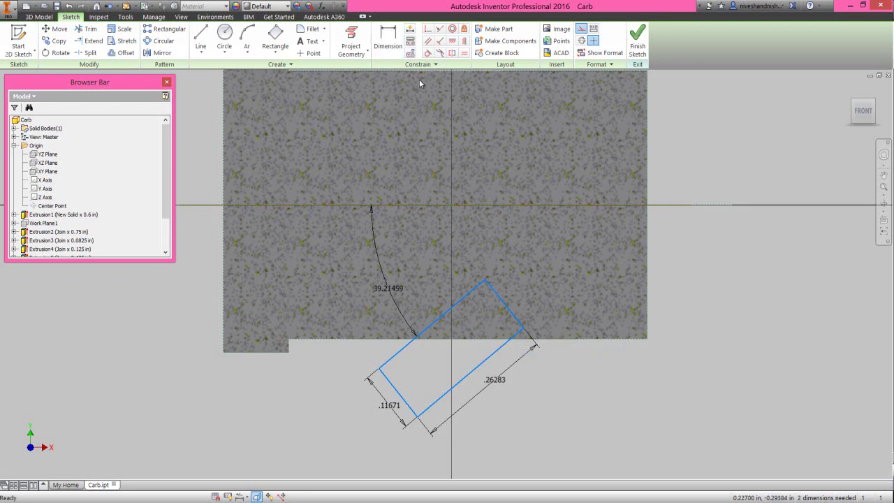
Make the tilted rectangle's right-hand corner coincident with the projected lower edge of the body
click(428, 28)
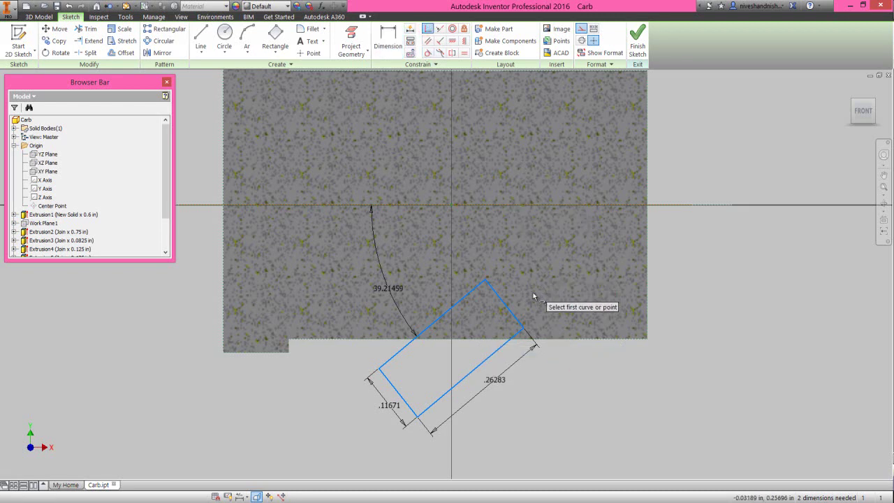
click(523, 327)
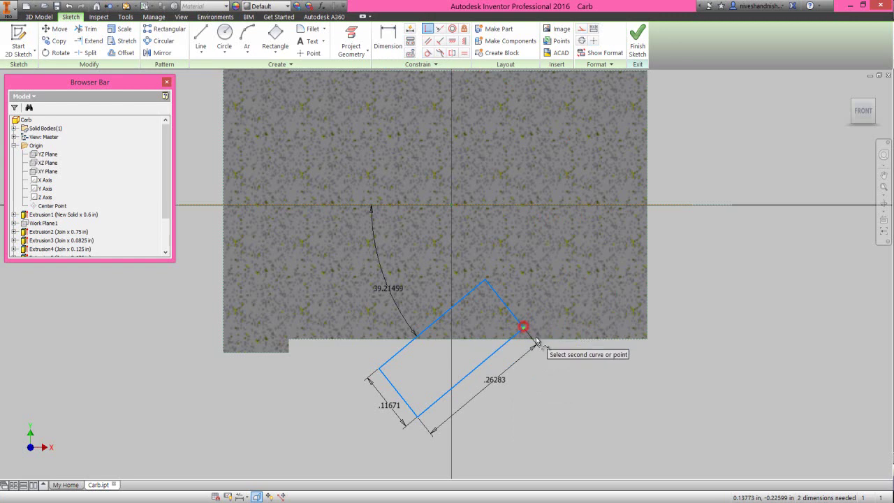
click(539, 340)
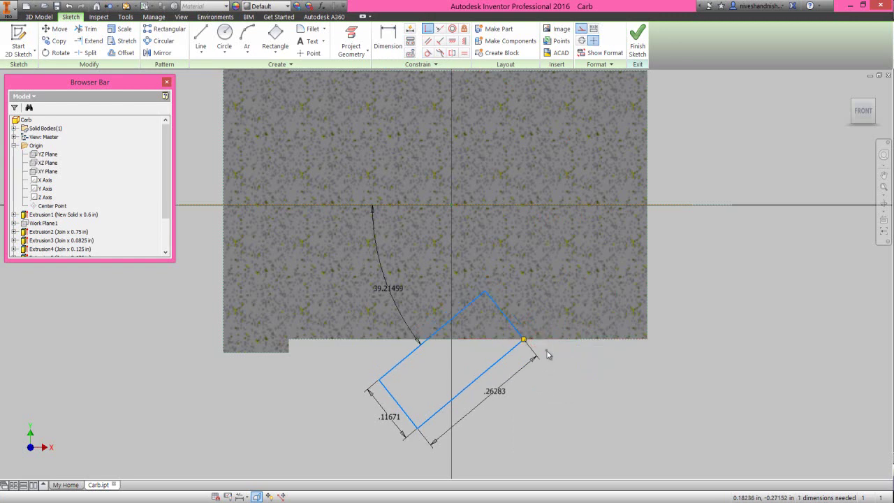
Dimension the horizontal distance from the rectangle's corner on the lower edge to the body's right end to 0.23528 in
right_click(546, 349)
click(500, 364)
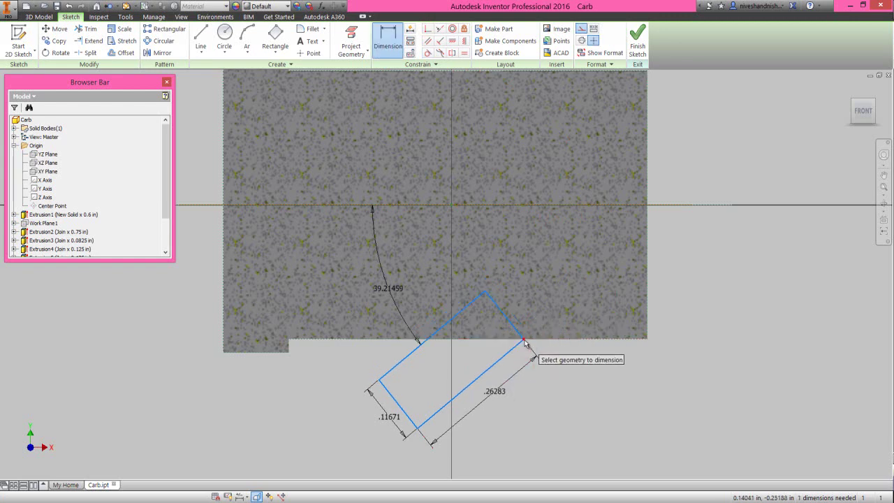
click(647, 337)
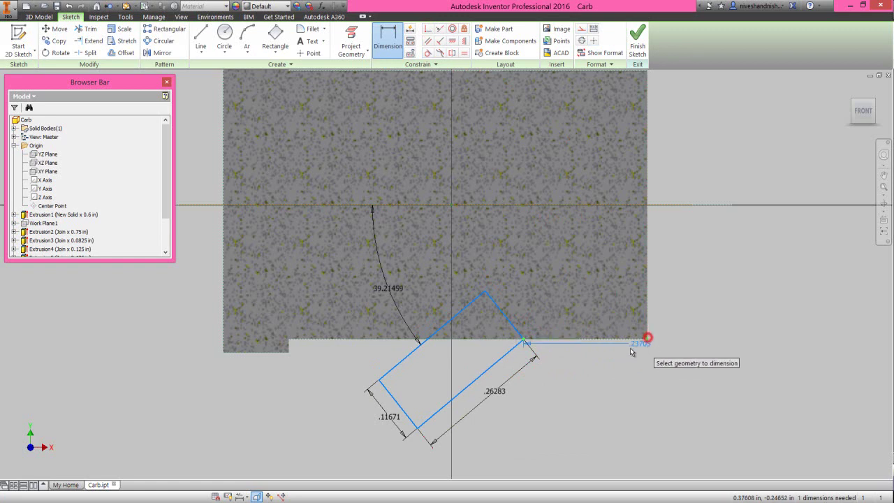
click(619, 354)
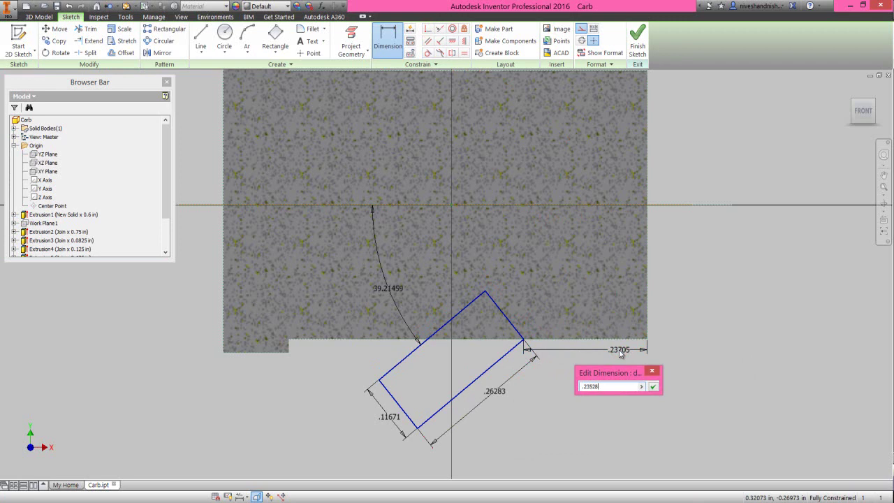
key(Return)
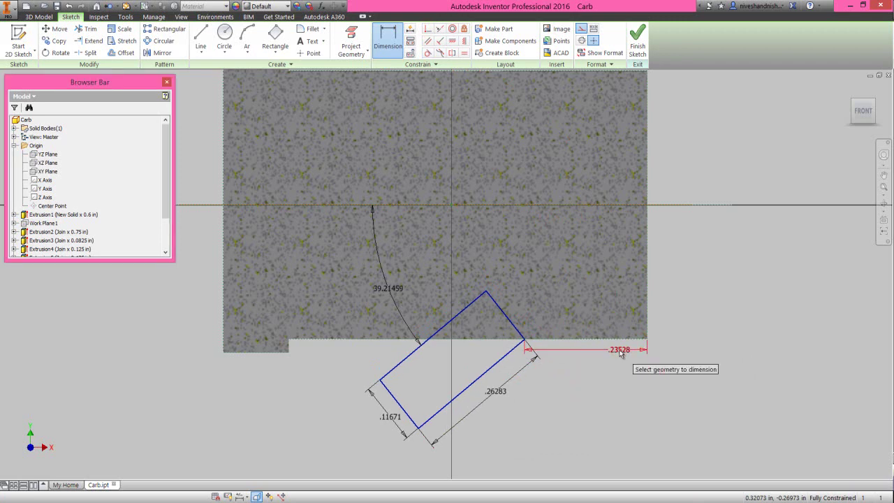
Finish the sketch and revolve the rectangle fully about its upper long side, joined to the body
click(637, 42)
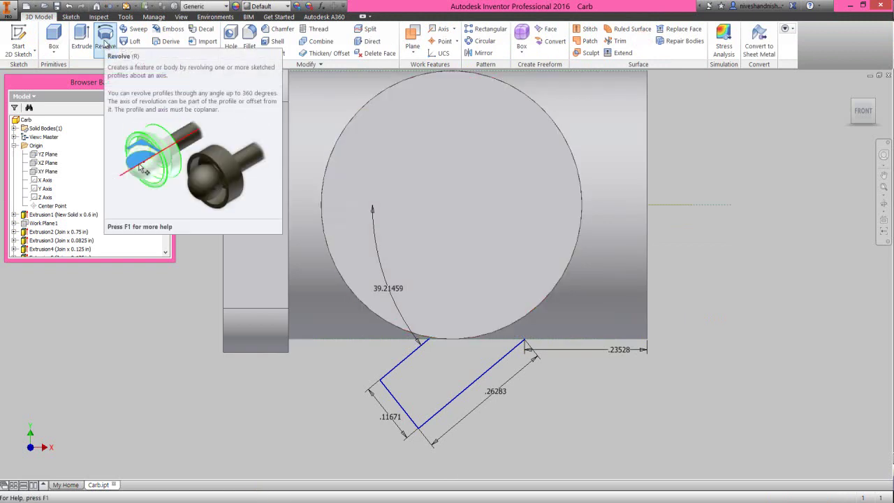
click(105, 43)
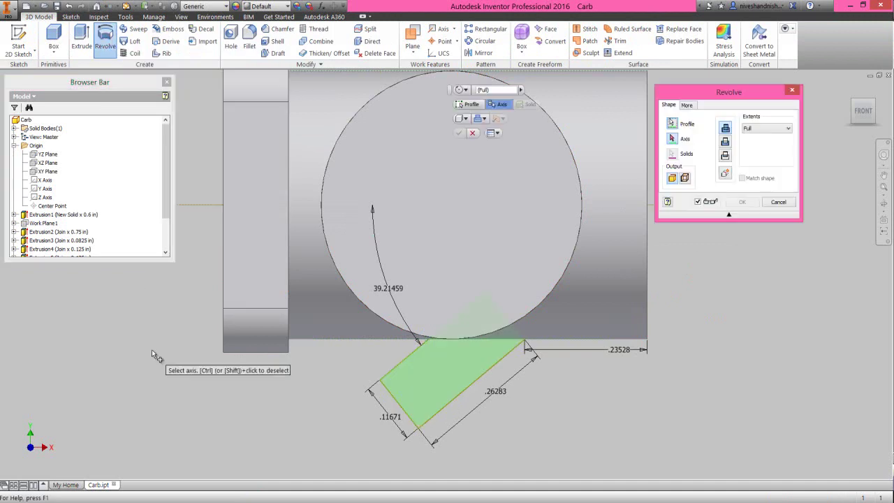
click(399, 363)
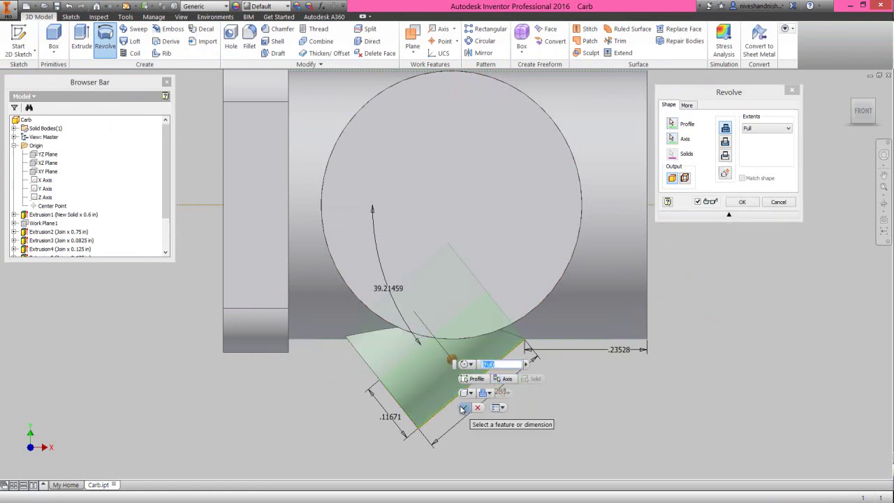
click(558, 443)
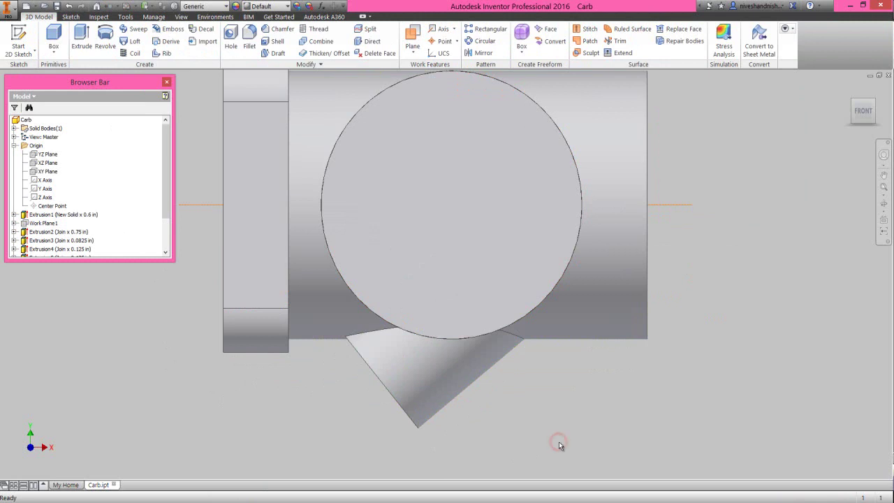
Orbit to an isometric view showing the angled cylinder's end face and collapse all expanded entries in the model tree
click(884, 203)
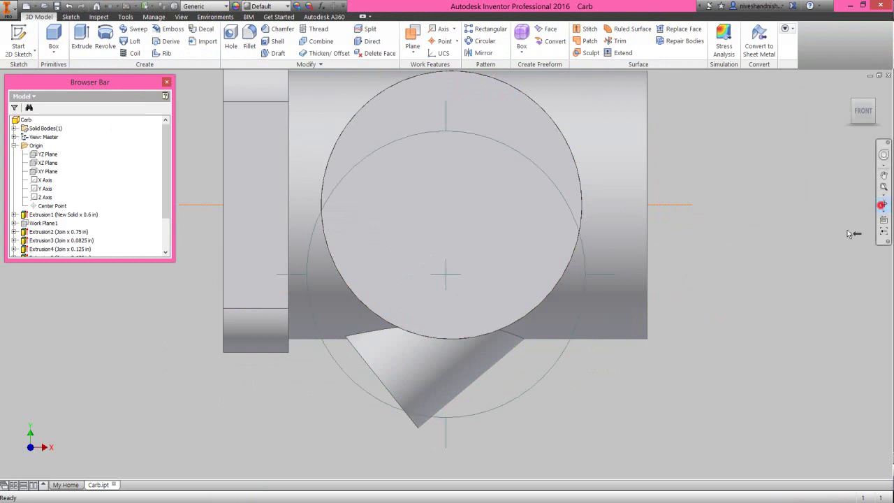
drag(488, 344, 454, 238)
key(Escape)
click(861, 116)
key(F4)
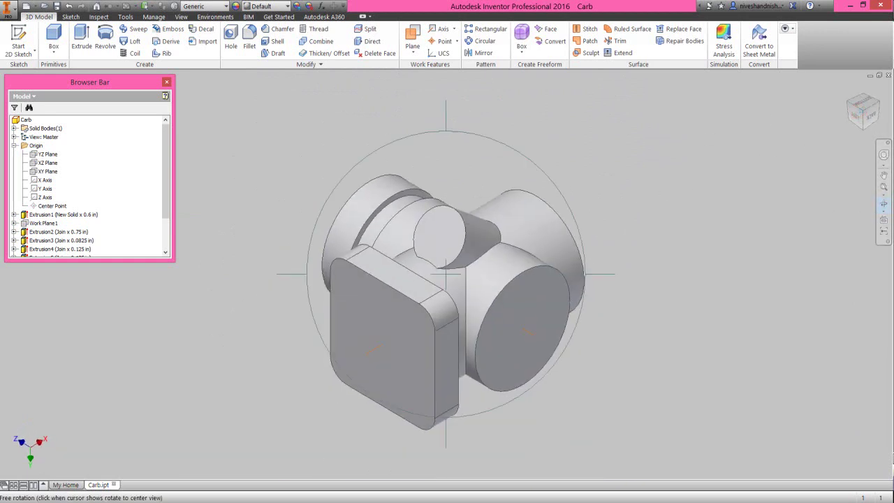
right_click(476, 259)
click(516, 251)
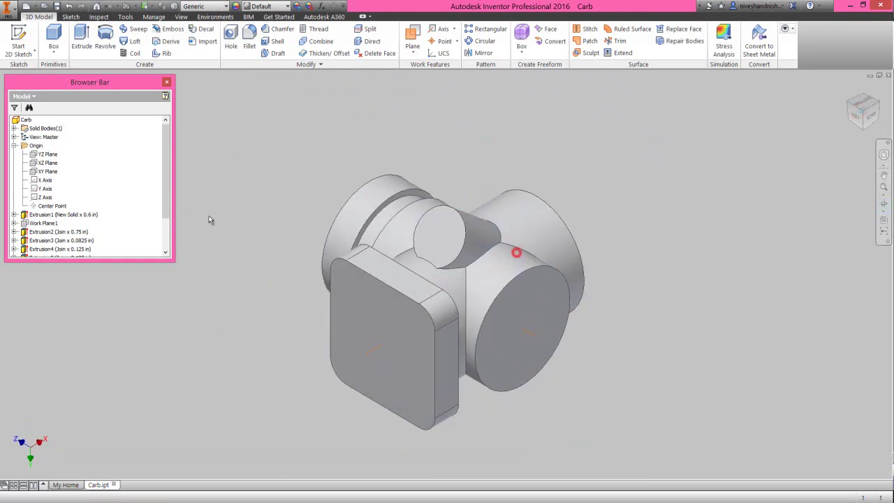
right_click(127, 195)
click(151, 292)
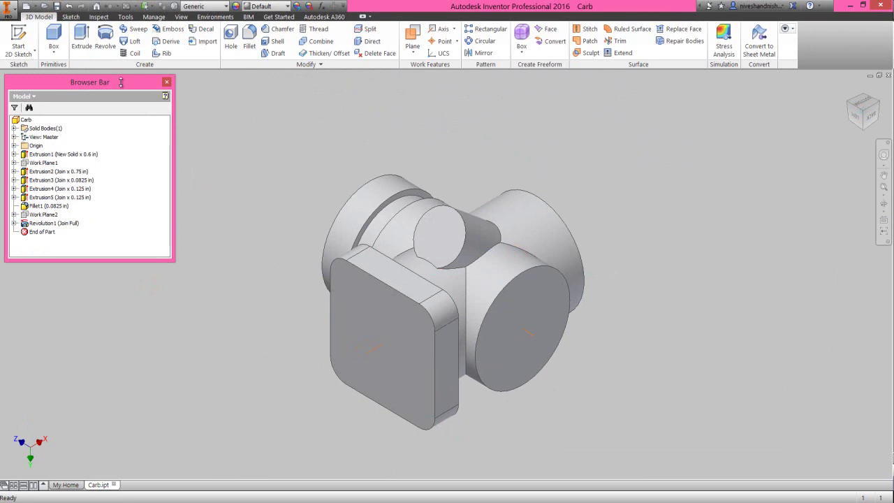
Start a sketch on the angled cylinder's flat end face and project the face's circular edge
click(84, 41)
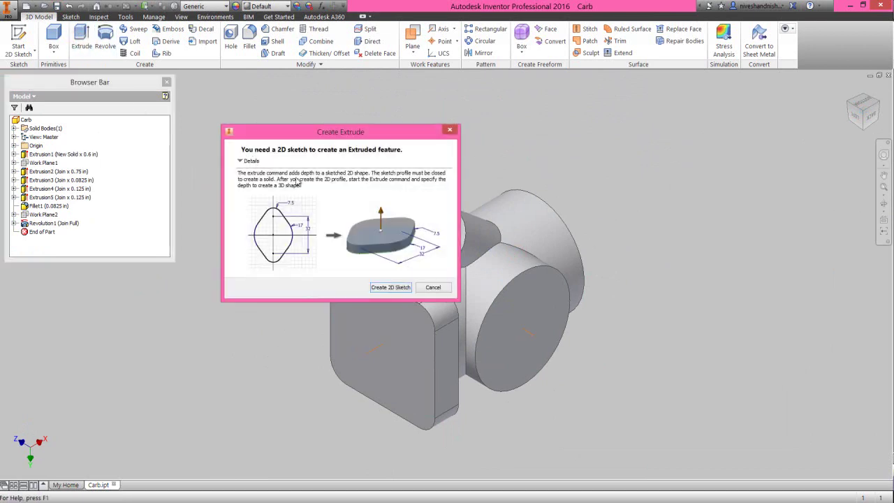
click(390, 287)
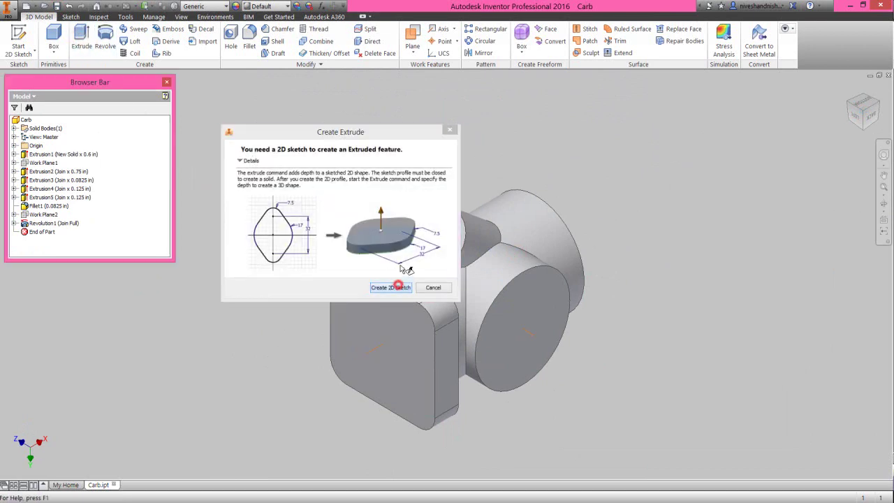
scroll(438, 241, up, 2)
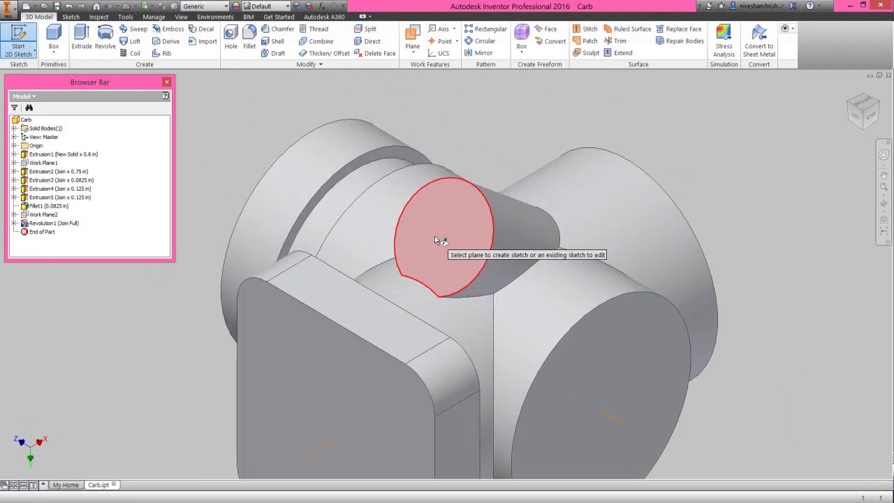
click(434, 235)
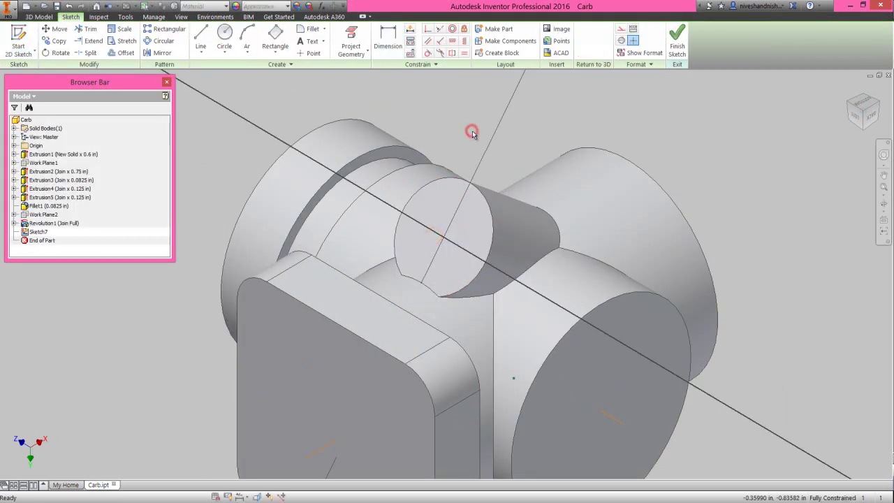
key(p)
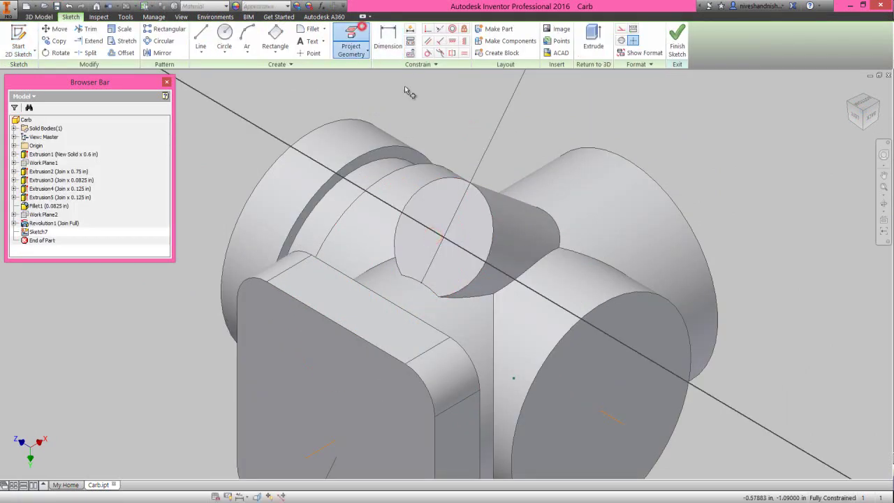
click(440, 176)
Draw a circle concentric with the projected edge of the end face, about 0.024 in outside it
right_click(460, 127)
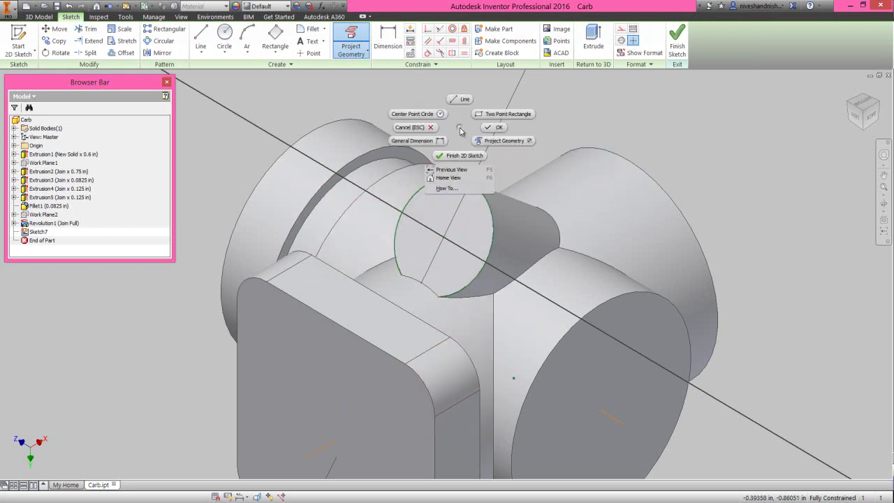
click(438, 114)
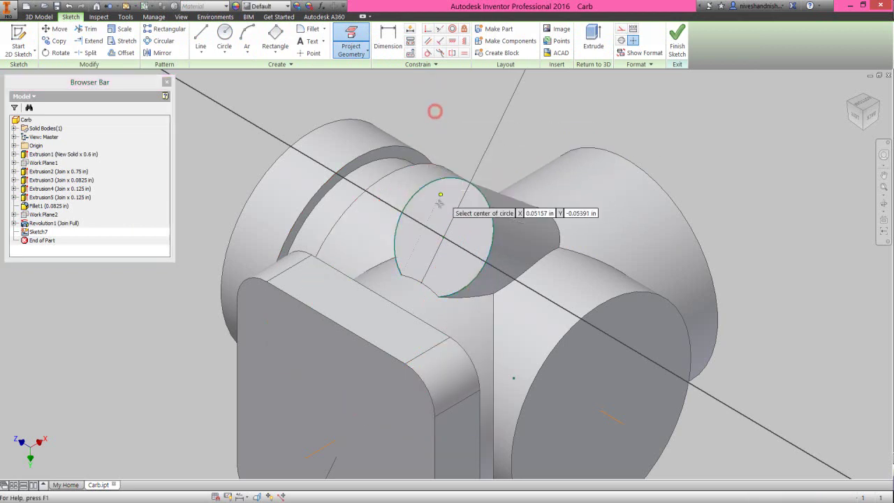
click(441, 238)
click(451, 305)
Dimension the gap between the new circle and the projected circular edge to 0.025 in and end dimensioning
right_click(494, 147)
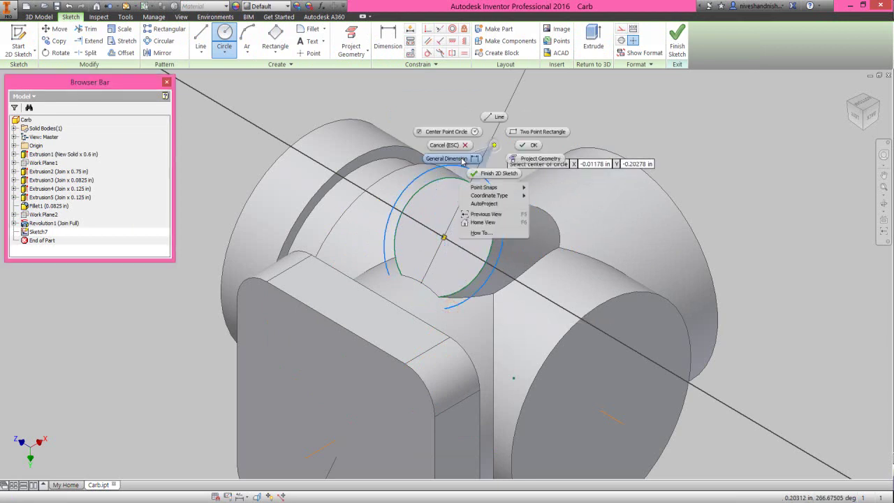
click(464, 162)
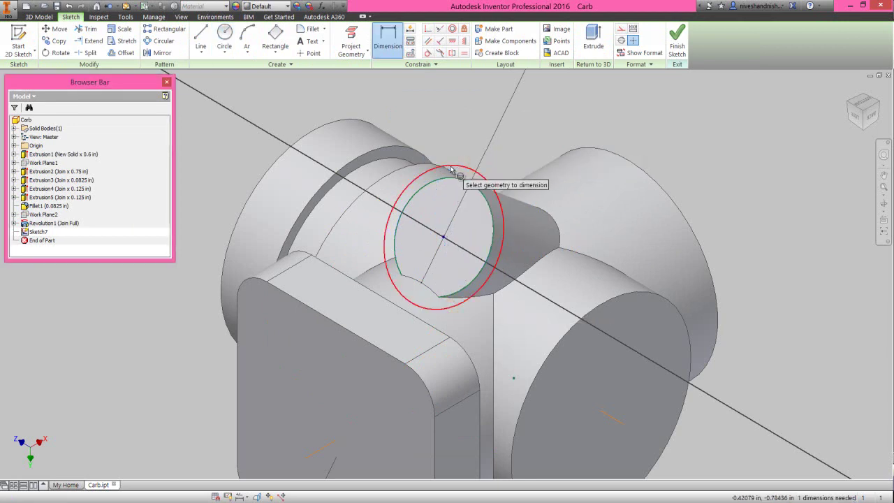
click(448, 169)
click(460, 159)
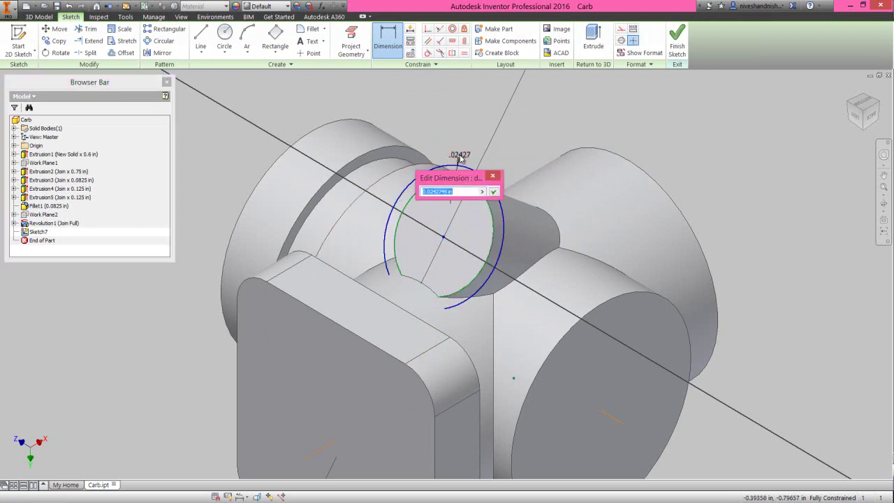
key(Return)
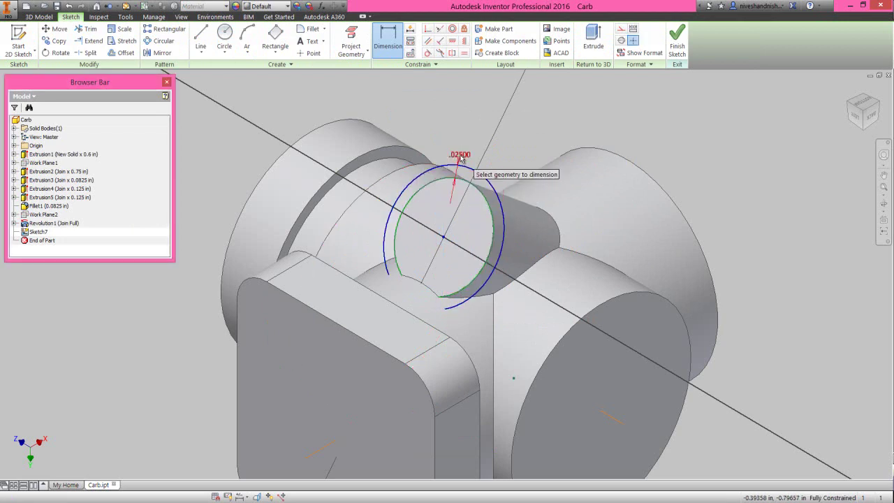
right_click(571, 117)
click(594, 114)
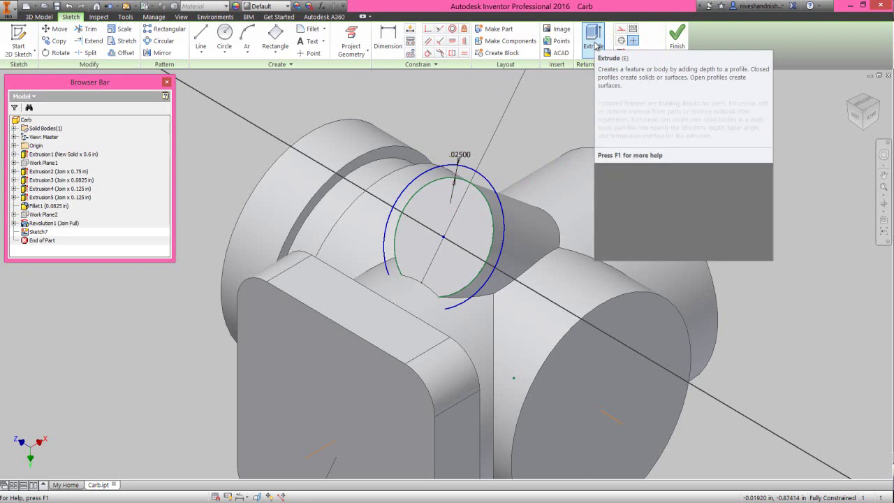
Extrude the circle's area as a cut with extents All, directed outward from the end face, and save the part
click(594, 41)
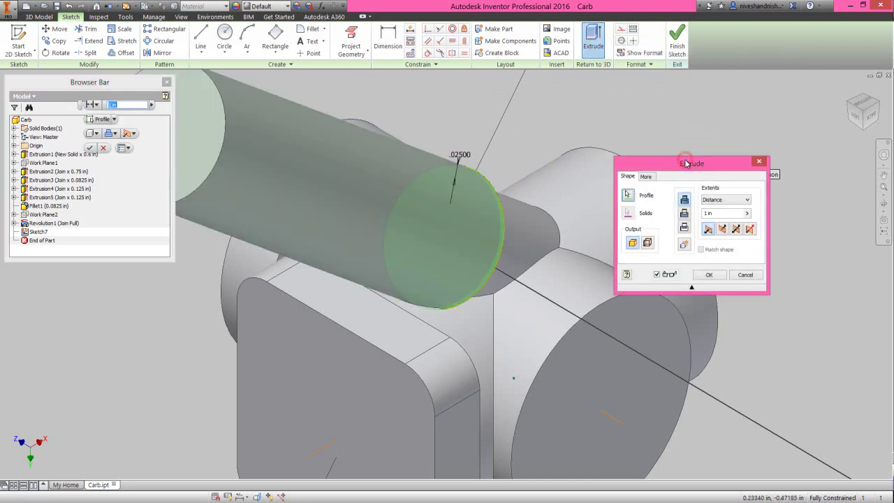
click(686, 217)
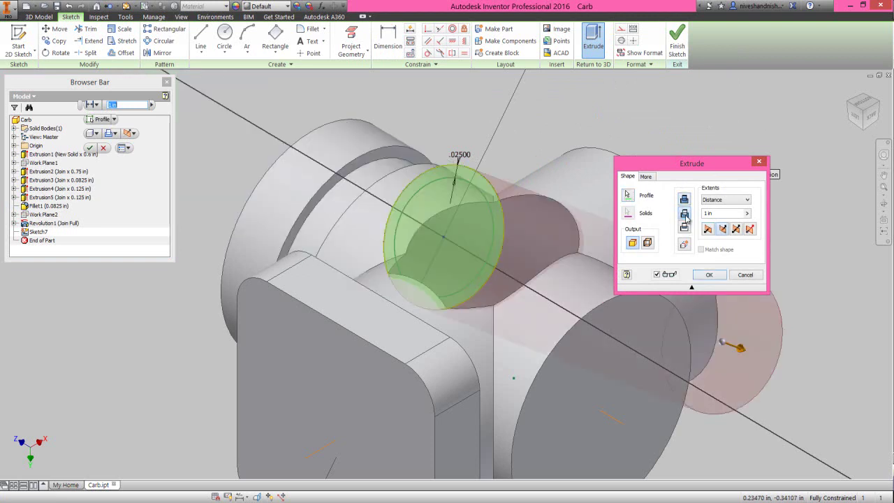
click(708, 230)
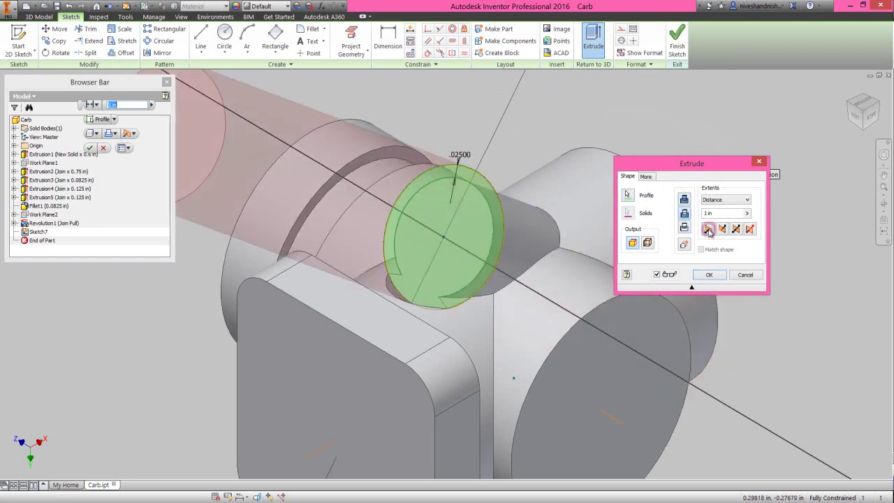
click(734, 203)
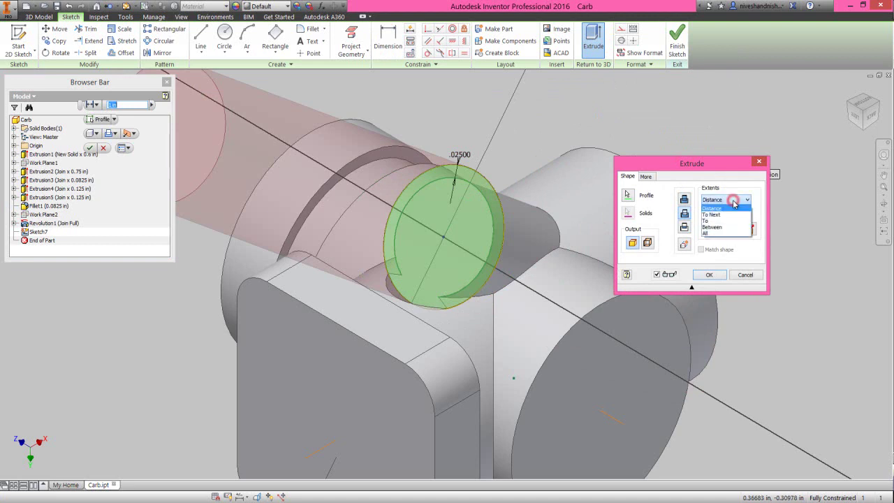
click(726, 232)
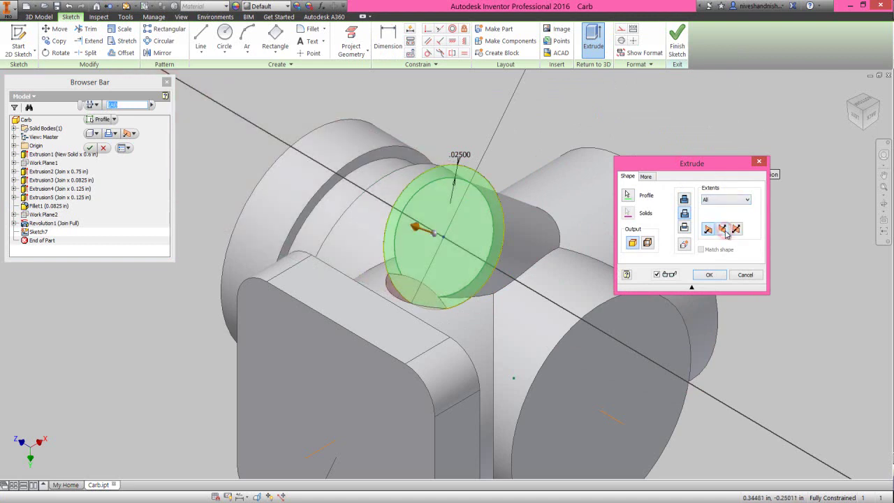
click(706, 275)
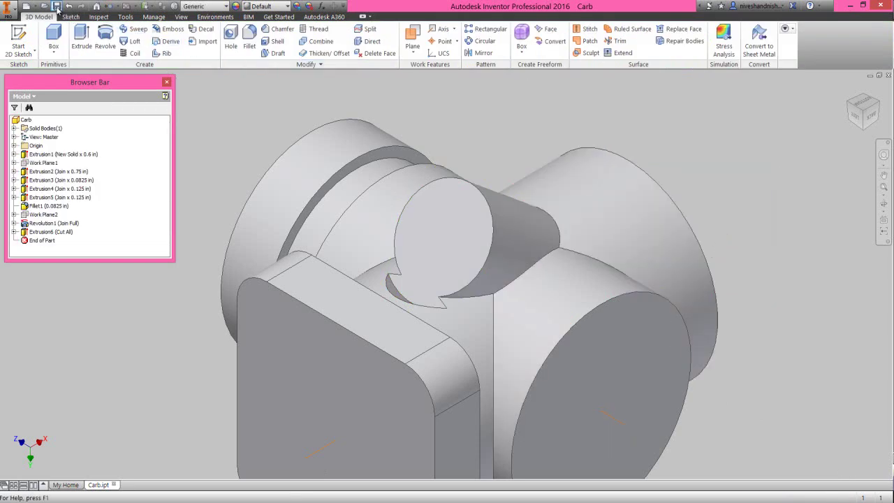
key(ctrl+s)
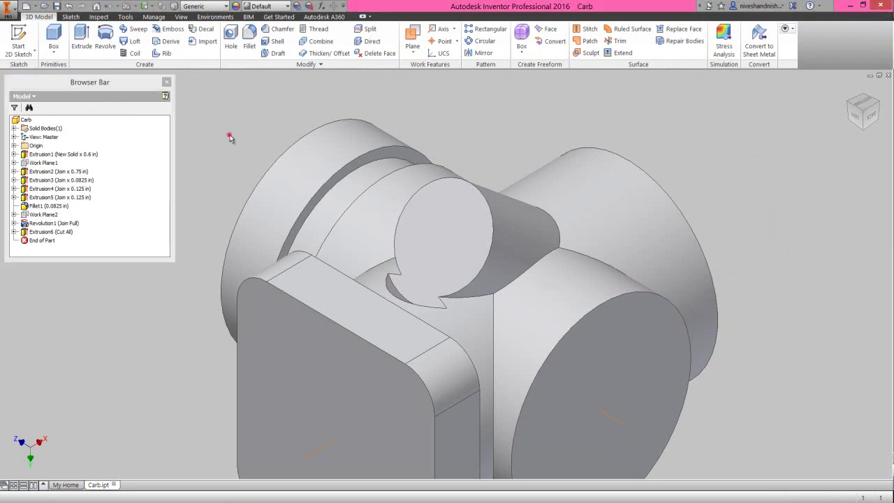